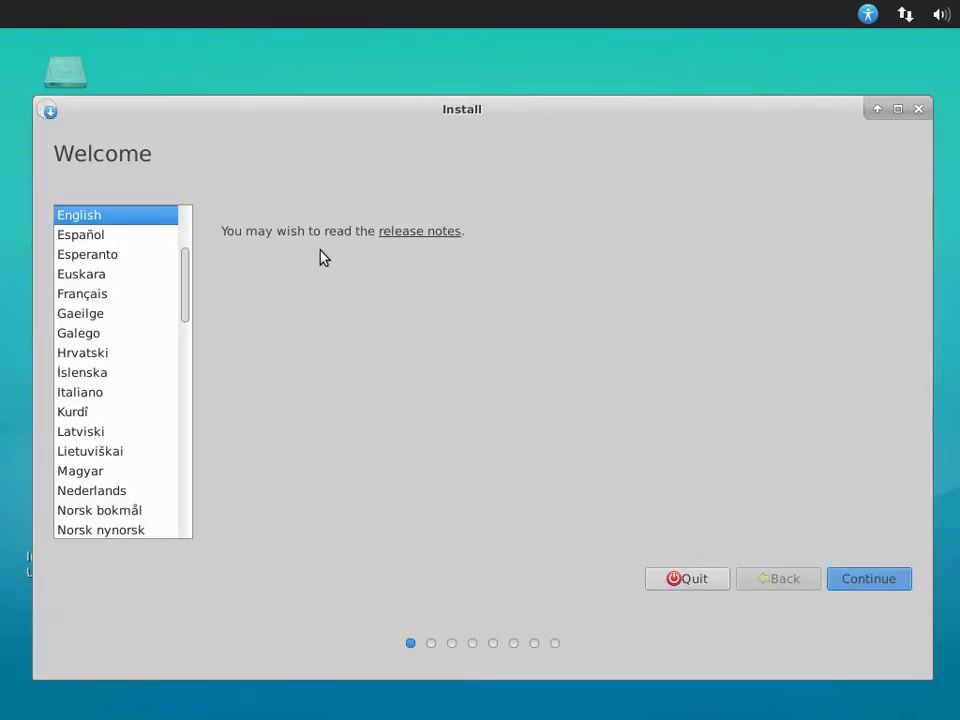
Open the Ubuntu Studio release notes, read the changes for 15.04 and the image links, and close them.
left_click(440, 238)
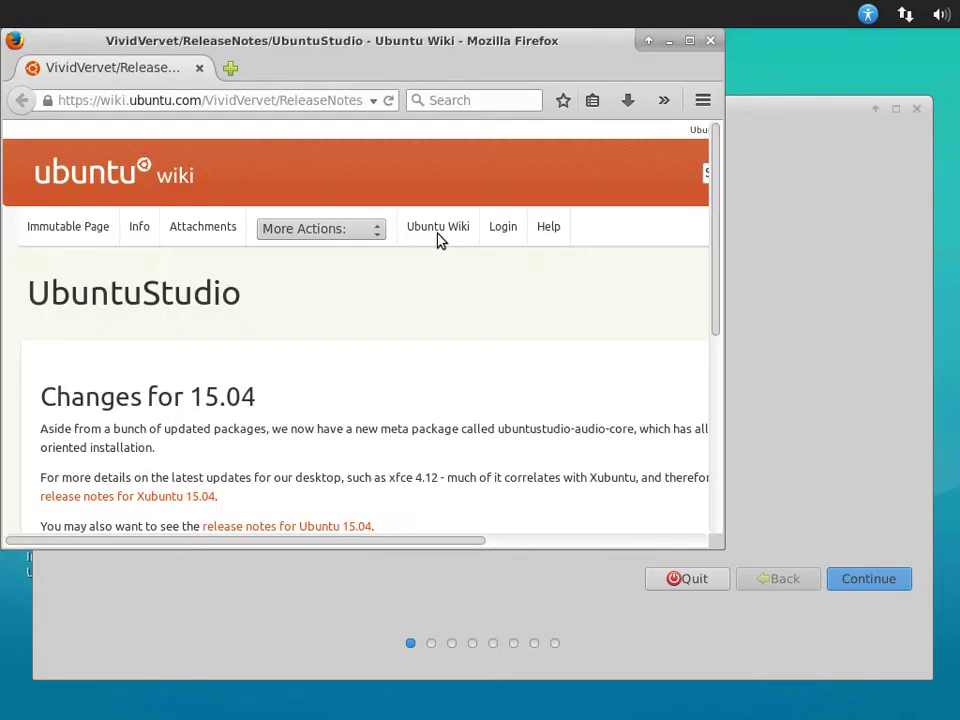
left_click(690, 41)
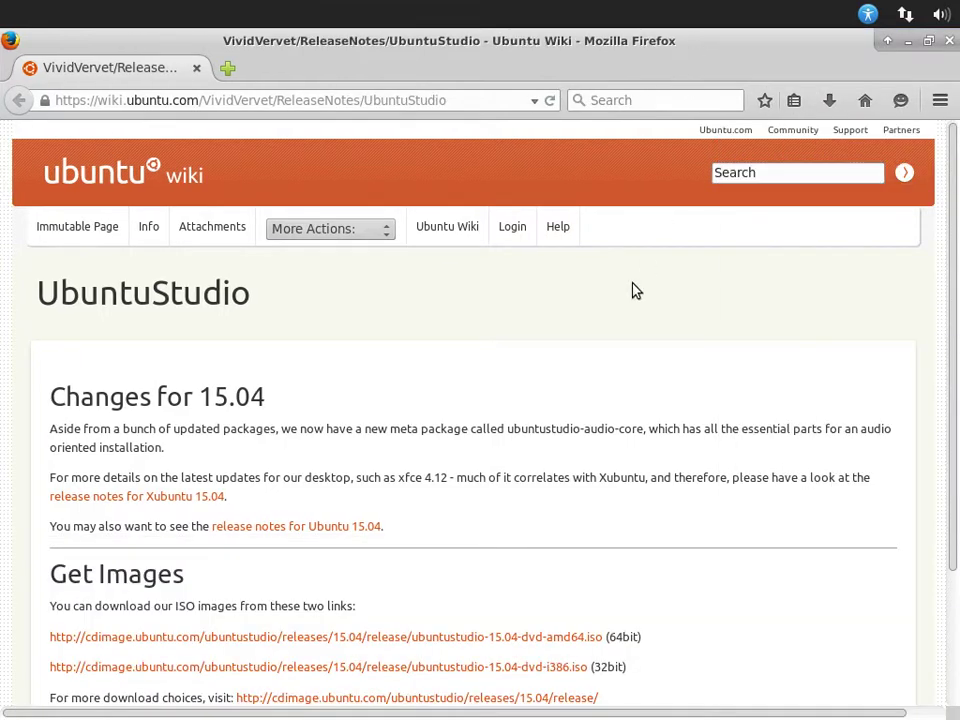
scroll(609, 323, "down", 3)
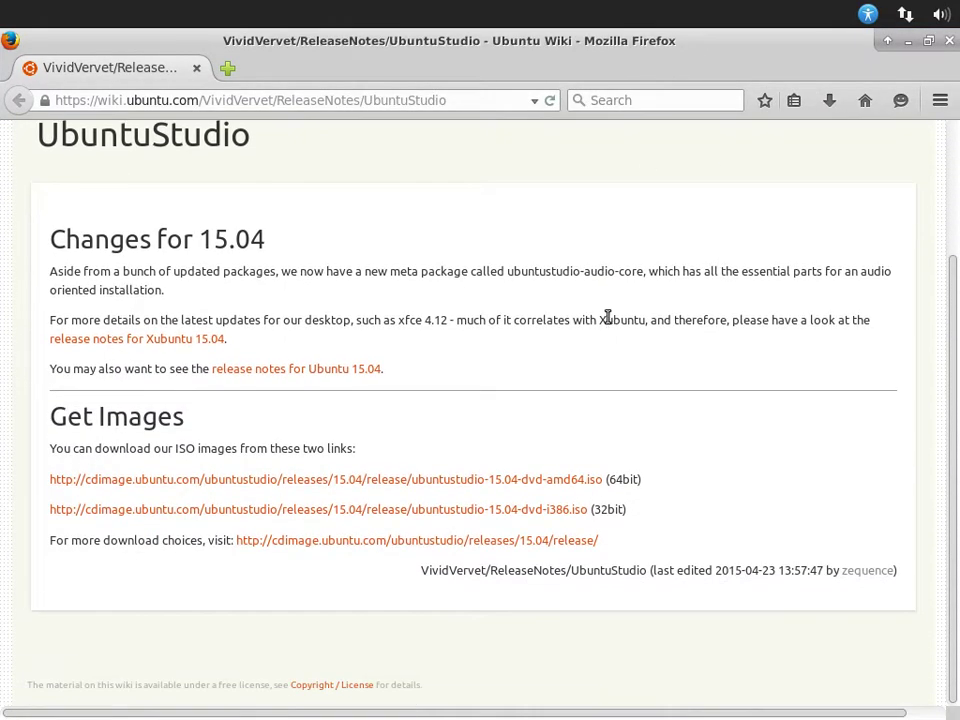
left_click(950, 41)
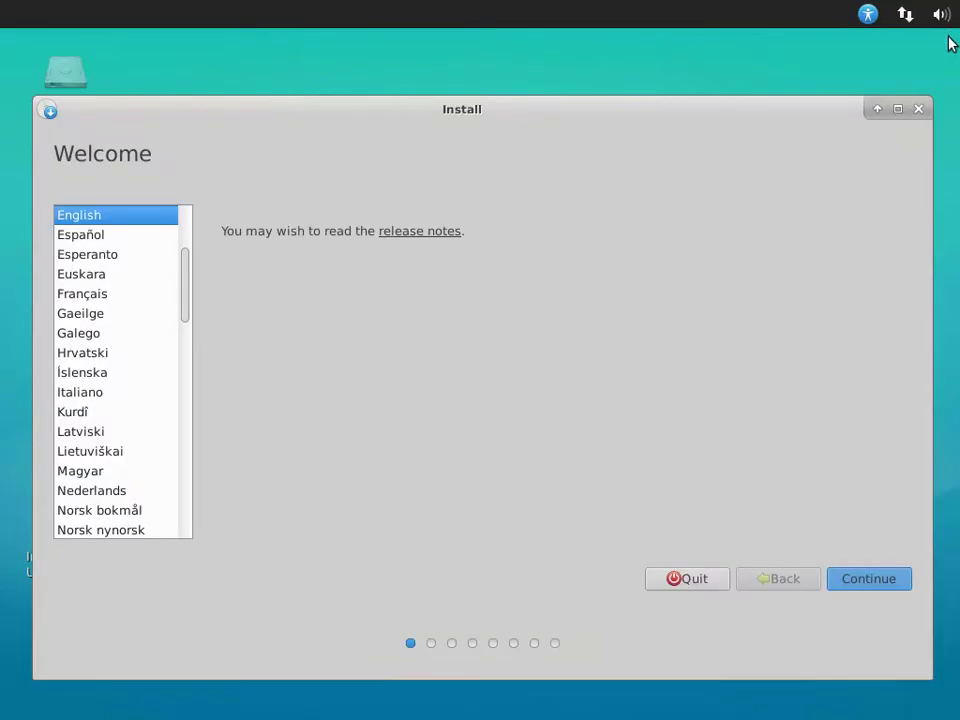
Keep English as the installation language and enable downloading updates while installing.
left_click(864, 576)
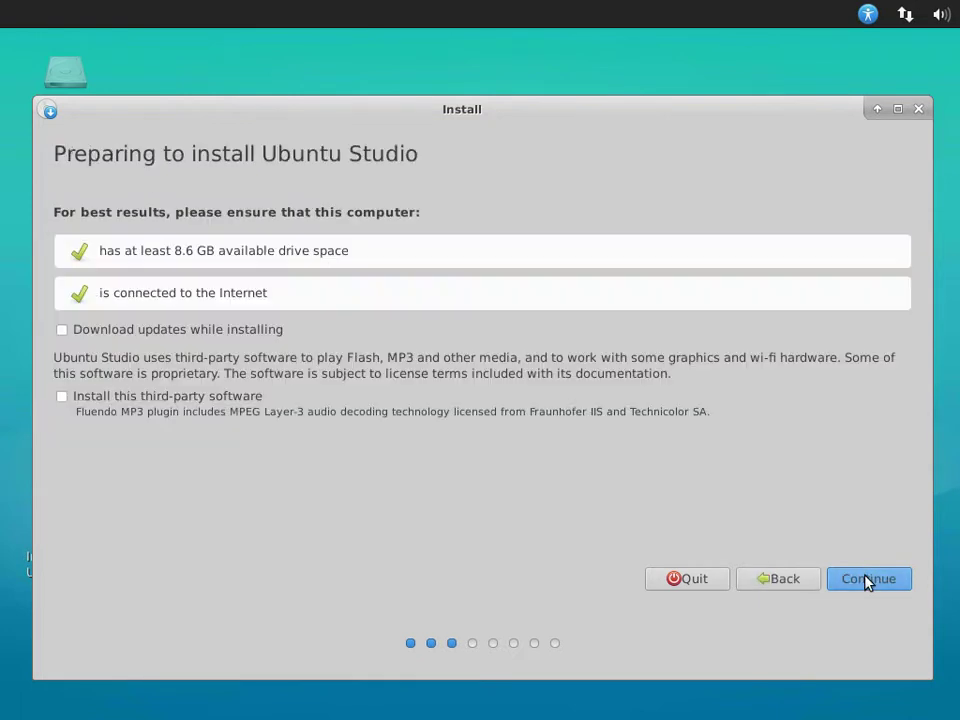
left_click(170, 331)
left_click(870, 580)
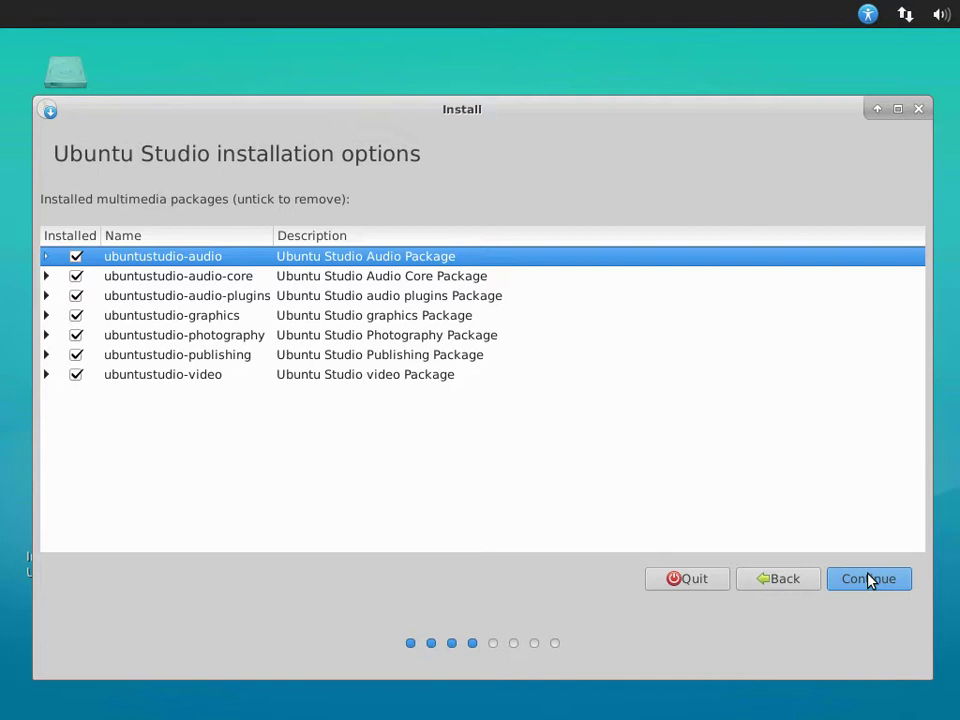
Review the contents of the ubuntustudio-audio and ubuntustudio-video packages and proceed with all multimedia packages selected.
left_click(45, 257)
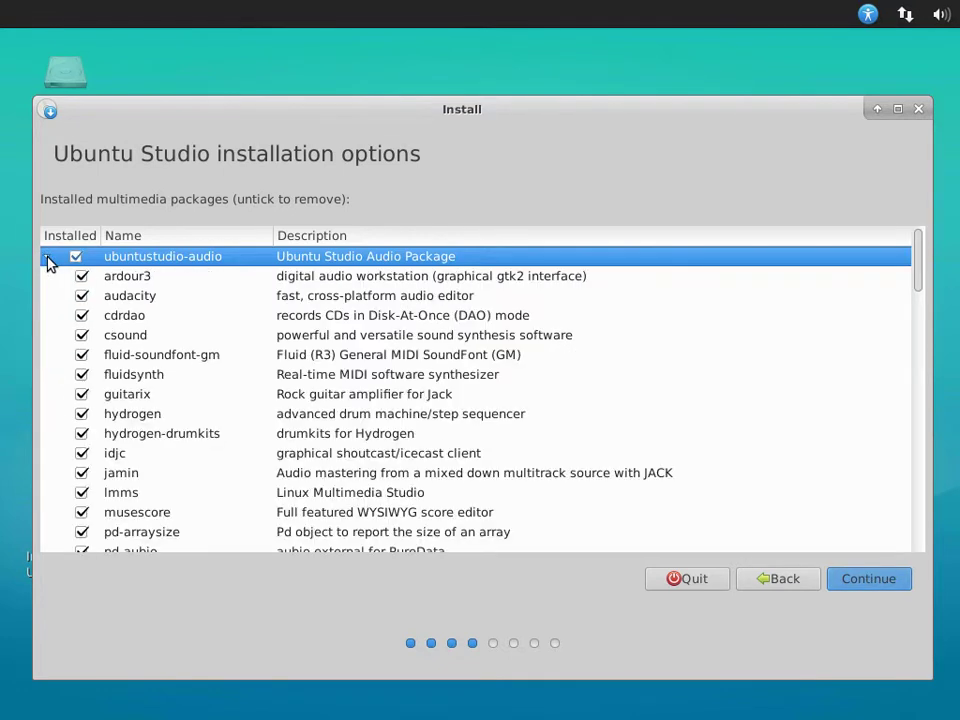
left_click(46, 257)
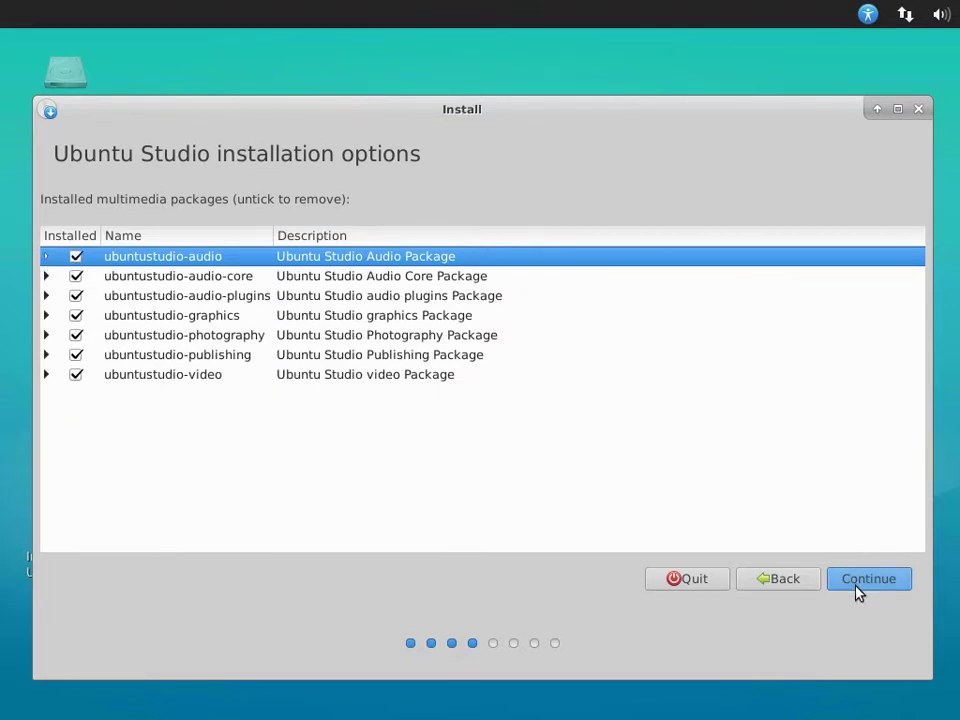
left_click(55, 377)
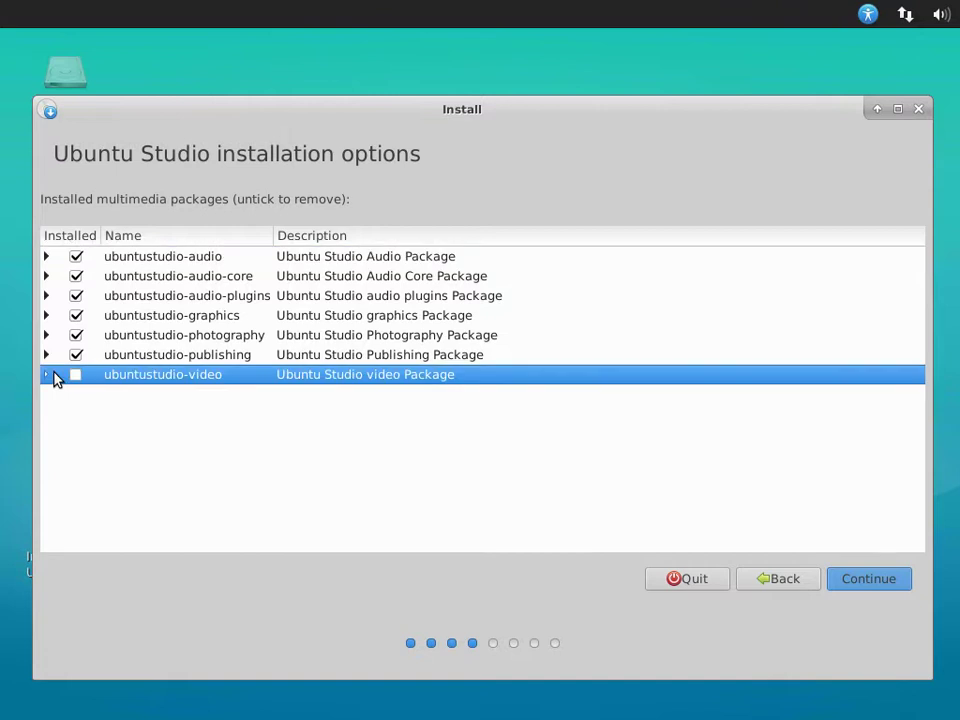
left_click(46, 375)
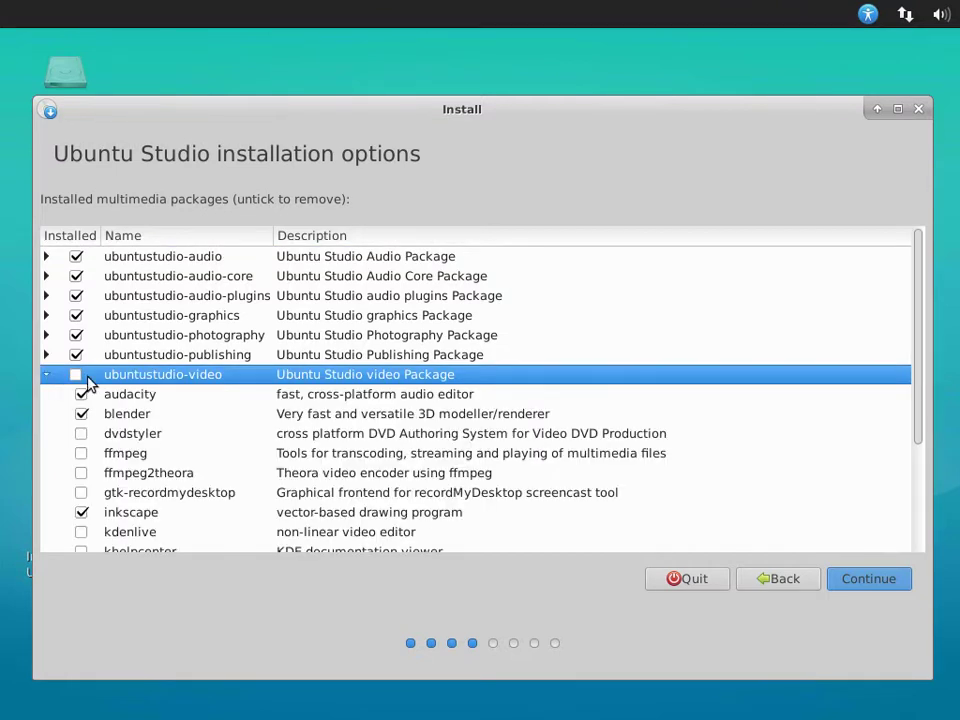
left_click(76, 375)
scroll(555, 458, "down", 3)
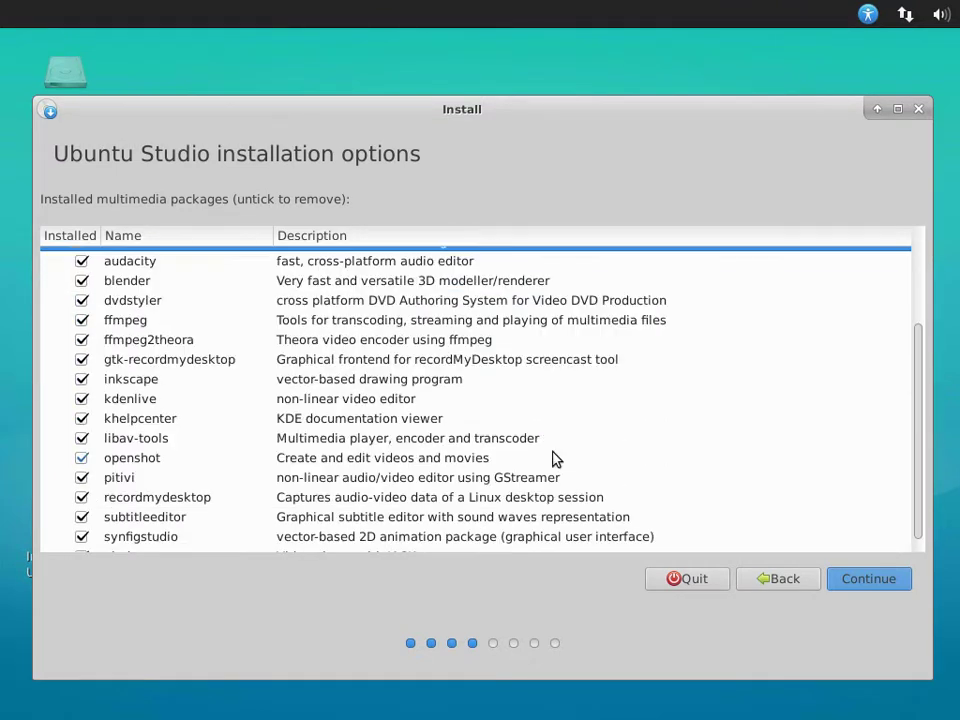
left_click(857, 575)
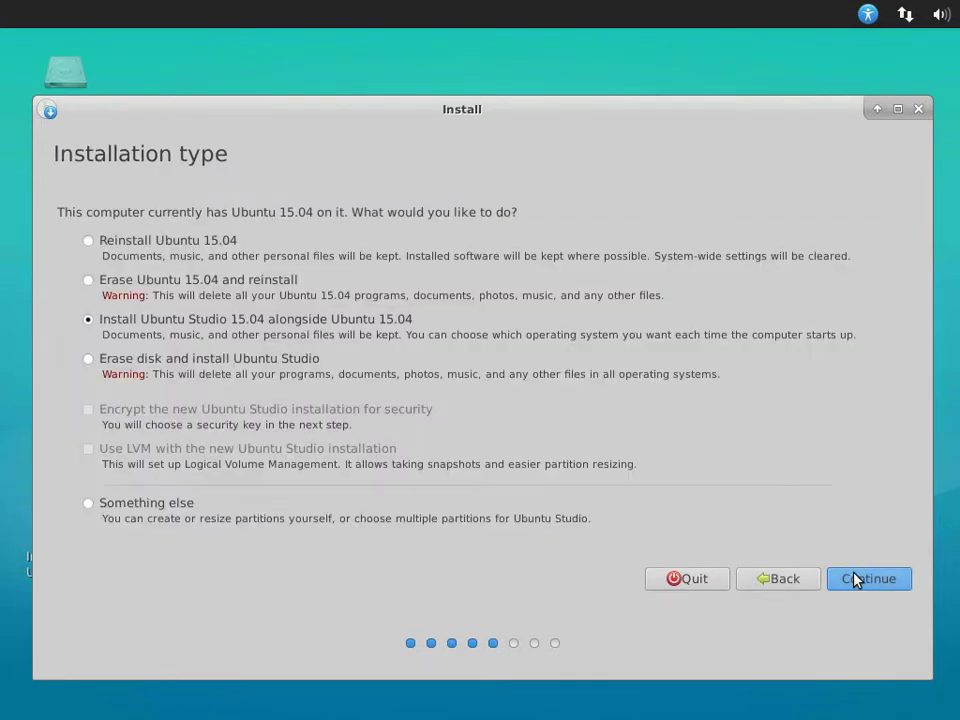
Choose to erase the disk and install Ubuntu Studio, and approve writing the partition changes to disk.
left_click(236, 362)
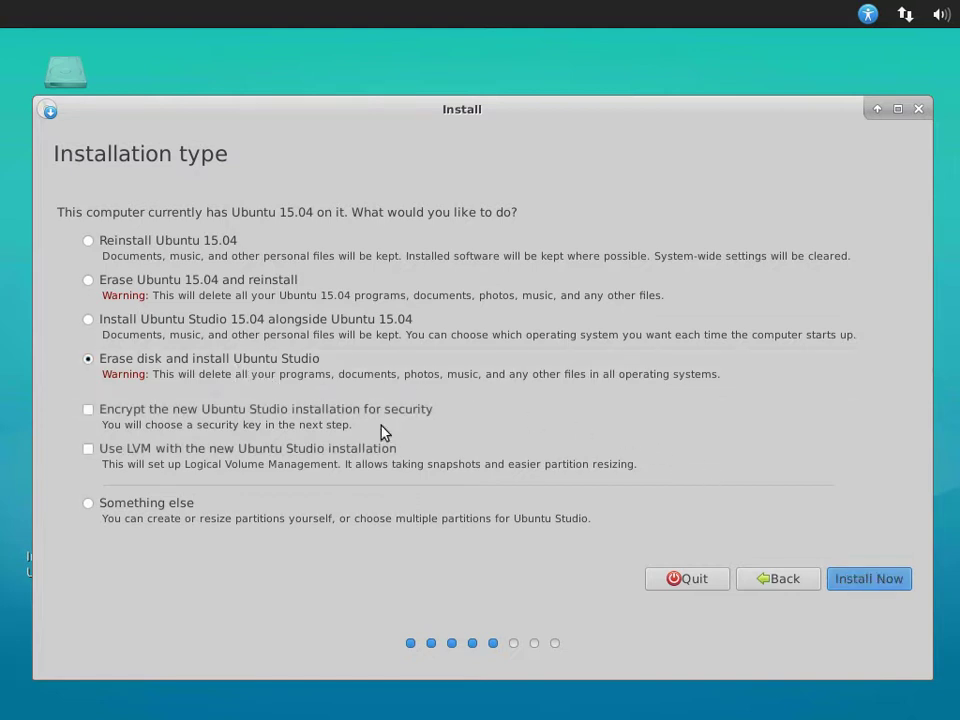
left_click(881, 582)
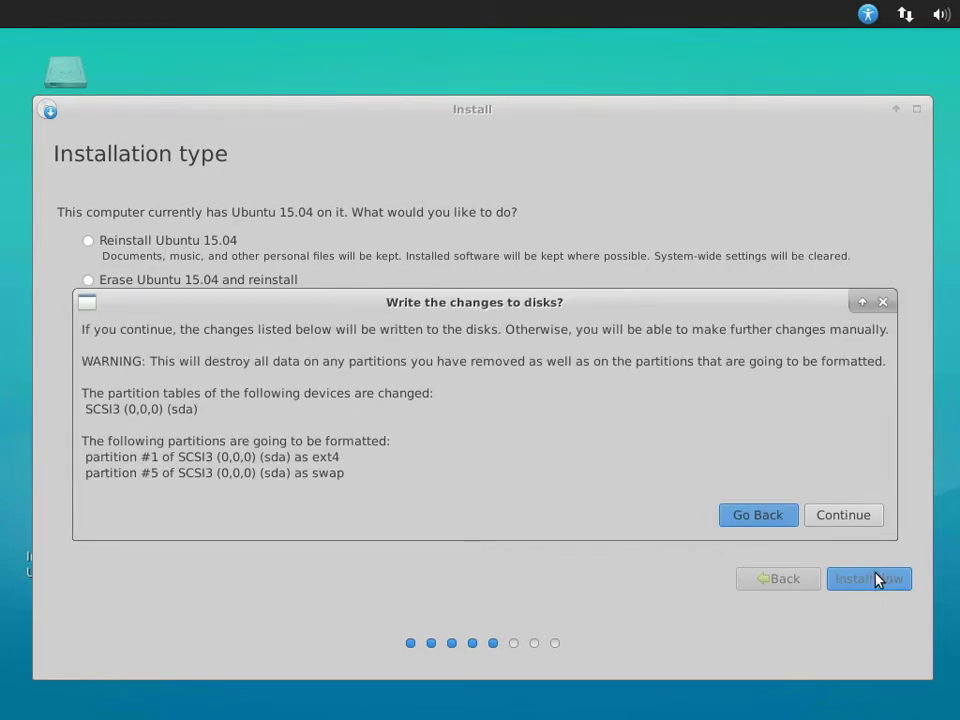
left_click(821, 518)
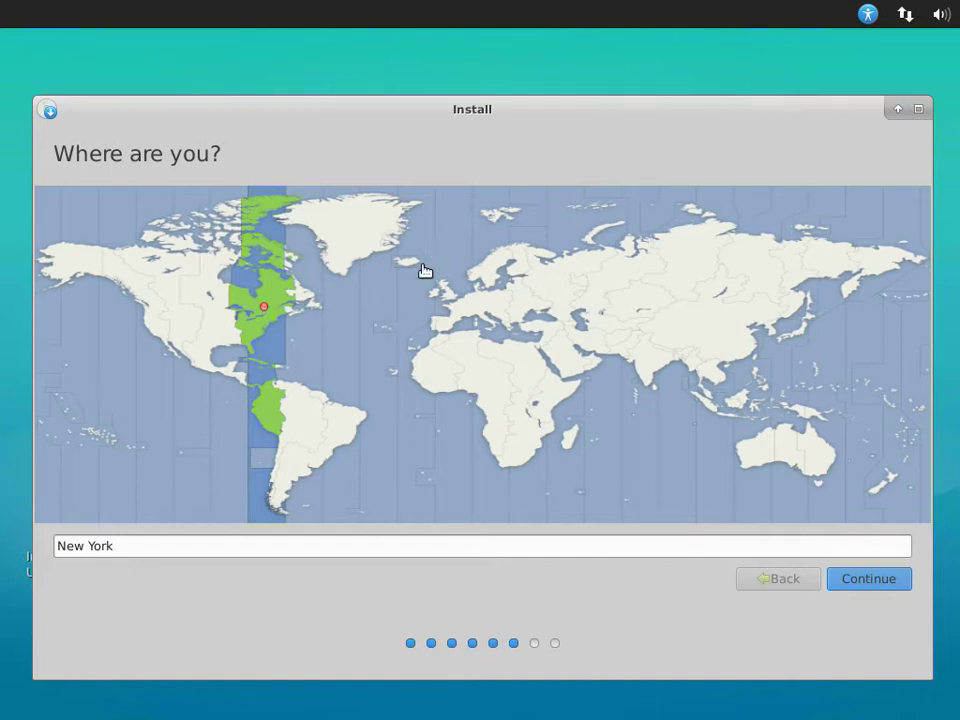
Set the location to Berlin and accept the English (US) keyboard layout.
left_click(476, 305)
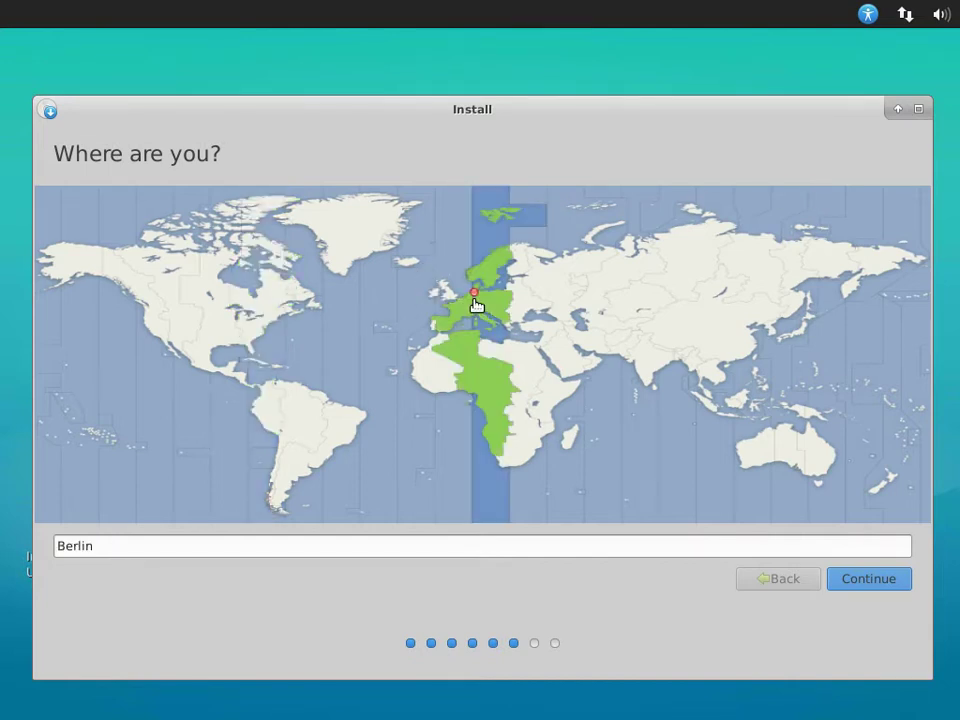
left_click(855, 583)
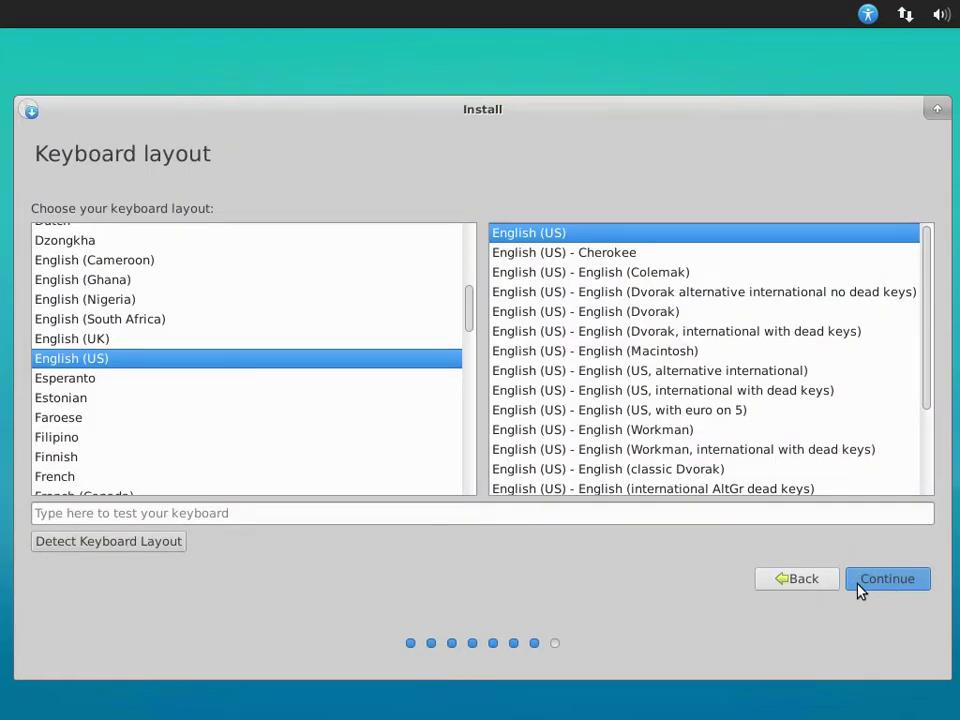
left_click(857, 585)
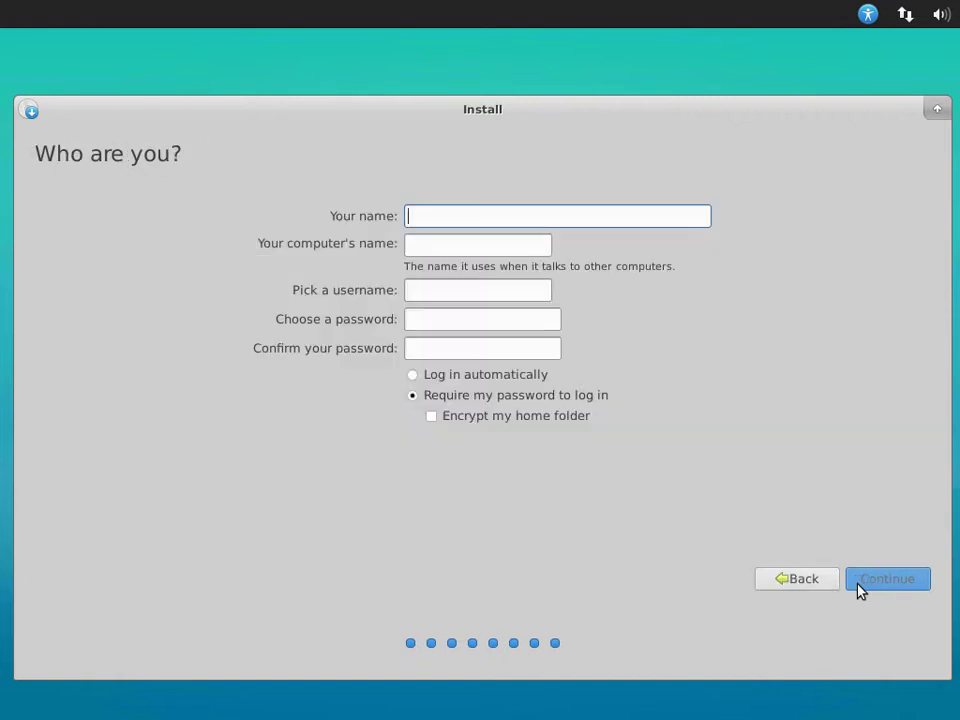
Enter the user's name and replace the VirtualBox ending of the computer's name with ust1504.
type("sauron")
key("Tab")
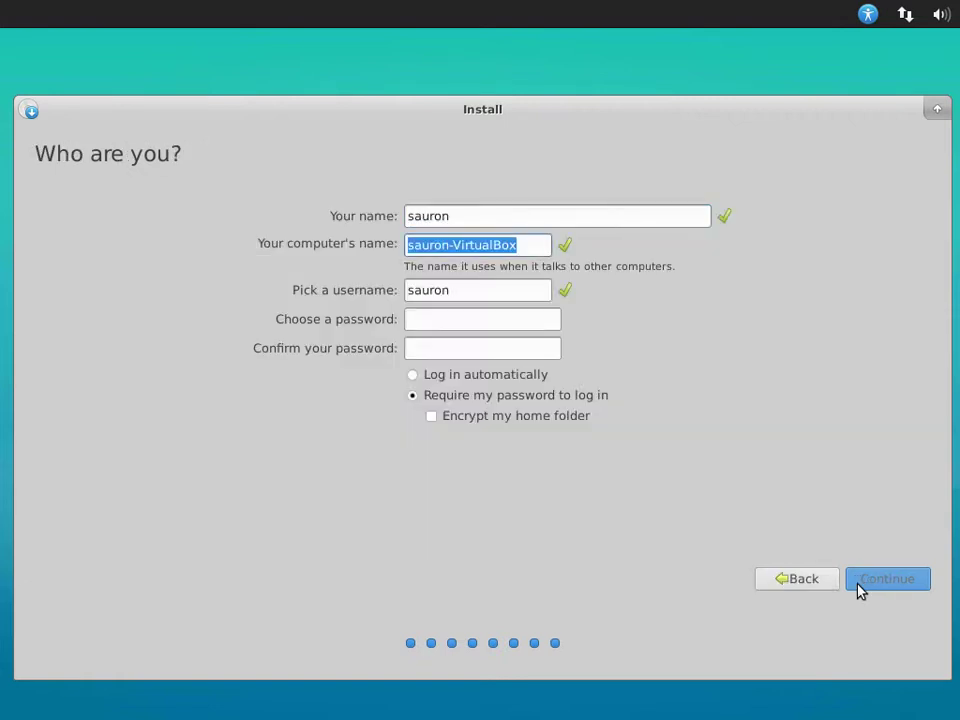
key("End")
key("BackSpace")
key("BackSpace")
key("BackSpace")
key("BackSpace")
key("BackSpace")
key("BackSpace")
key("BackSpace")
key("BackSpace")
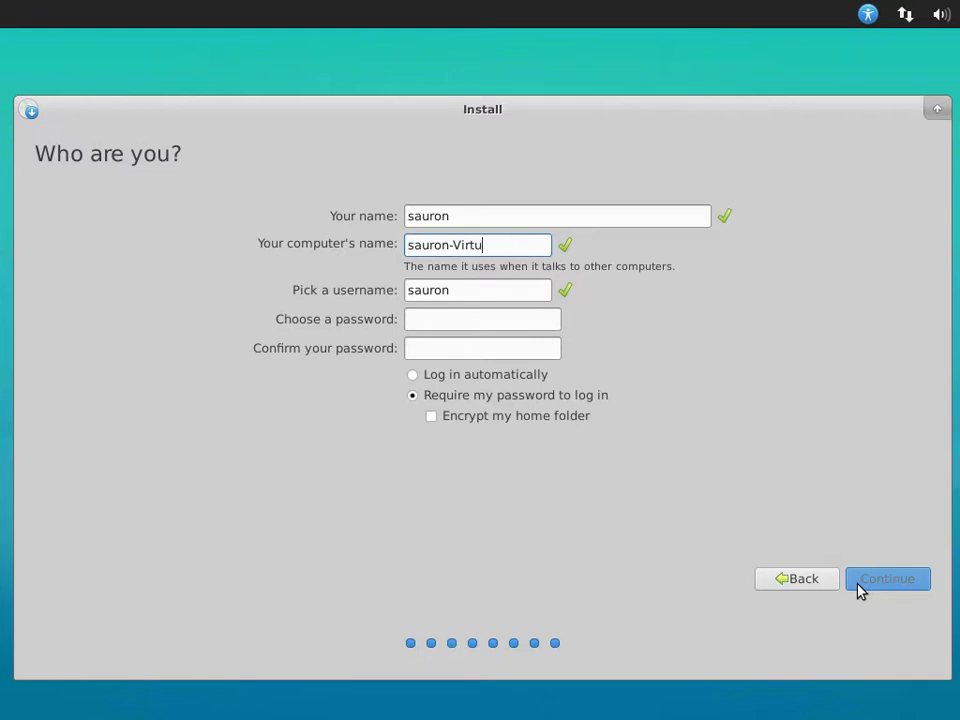
key("BackSpace")
key("BackSpace")
type("ust1504")
Keep the suggested username, then enter and confirm the account password.
key("Tab")
key("Tab")
type("******")
key("Tab")
type("******")
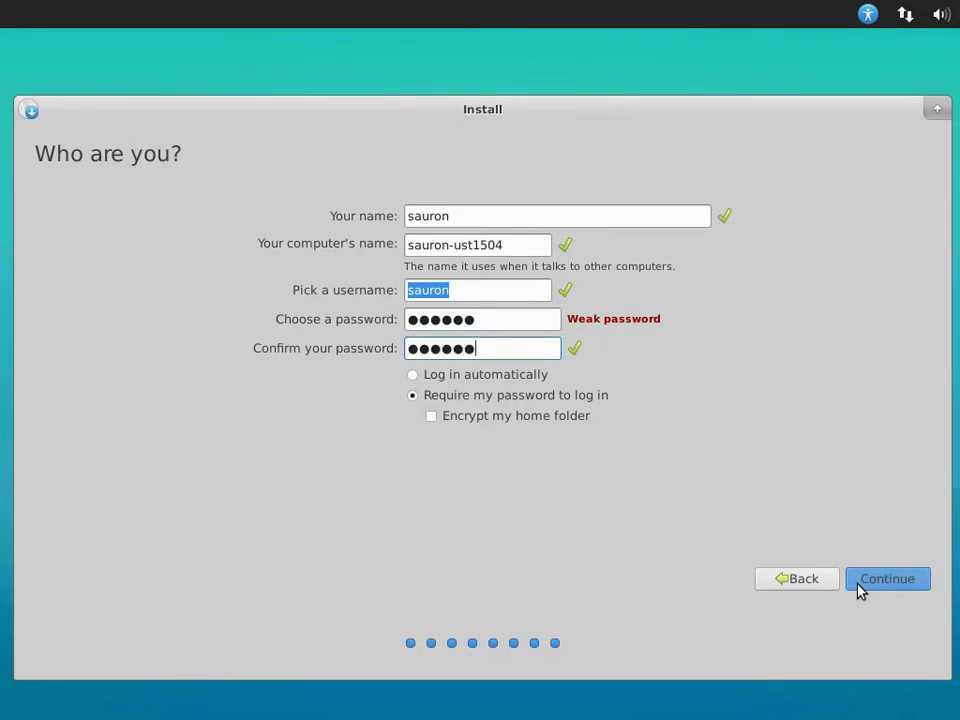
Submit the account details to complete the installation and restart the computer.
left_click(858, 588)
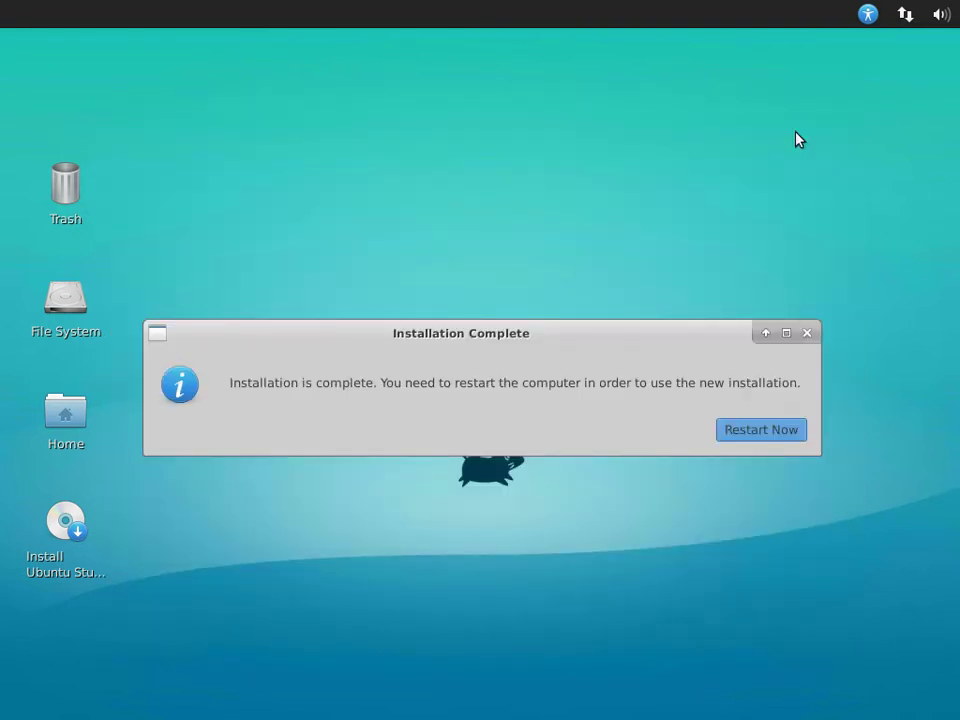
left_click(729, 431)
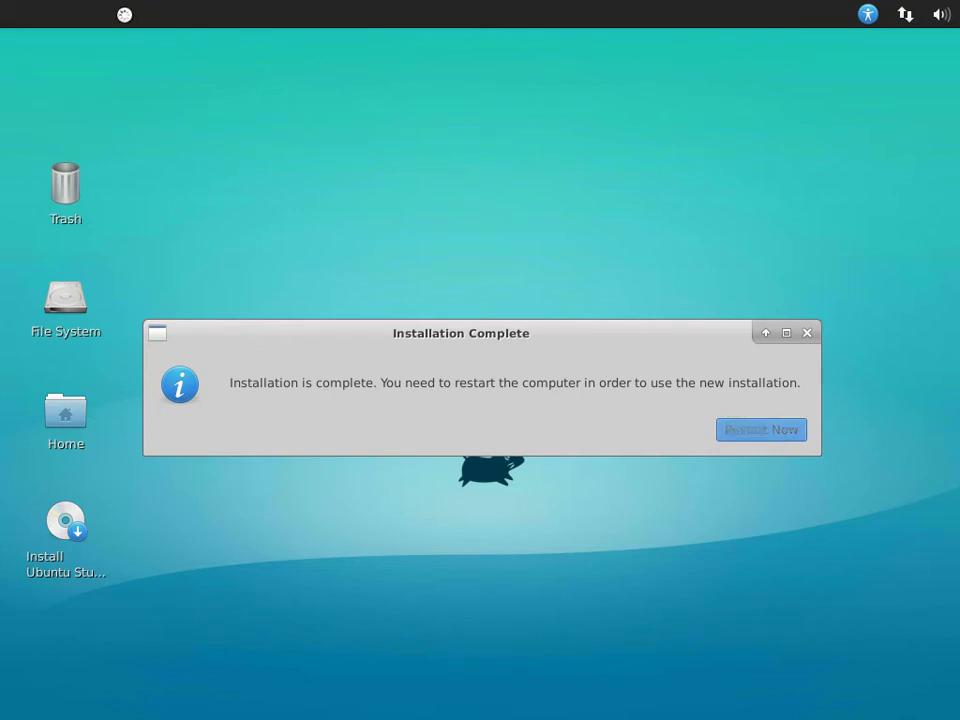
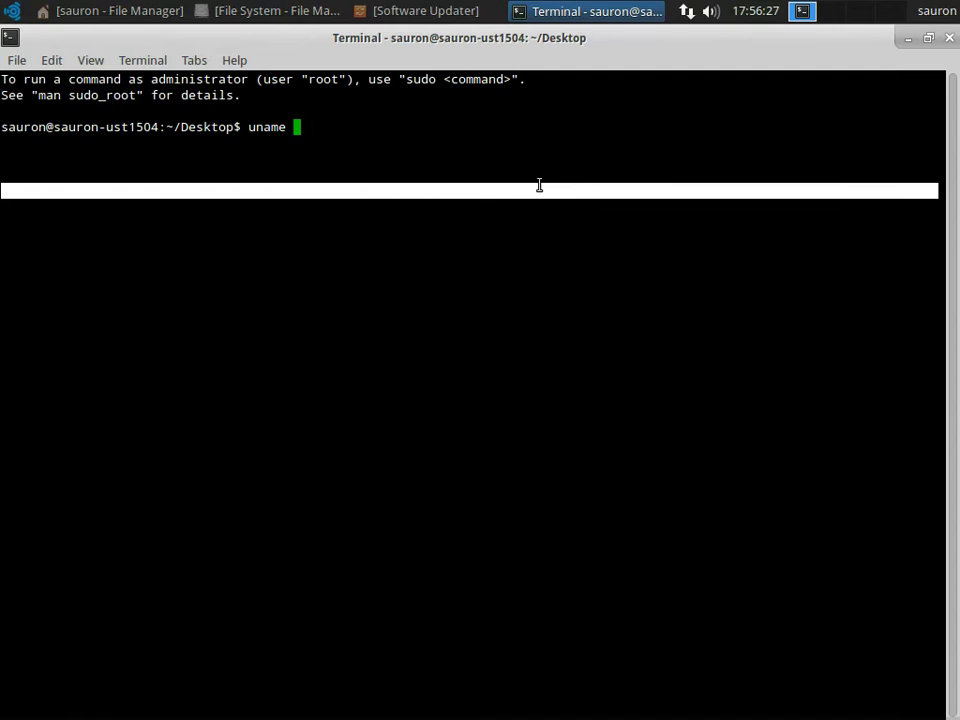
Print the kernel and system information with uname -a and list file system usage with df -h.
key("Return")
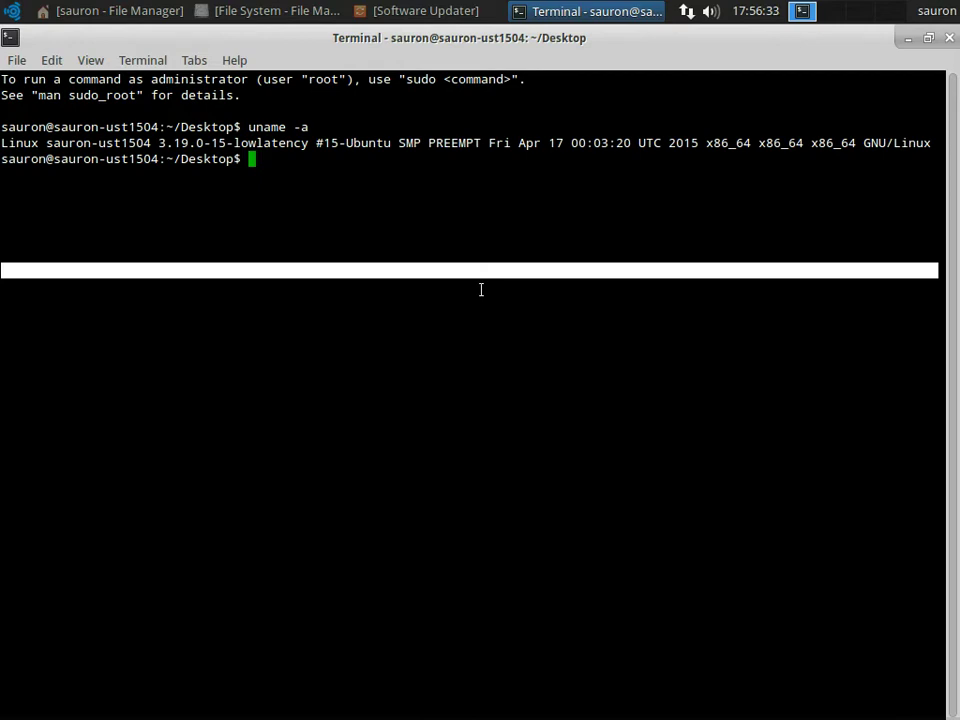
type("df -h")
key("Return")
key("Return")
key("Return")
key("Return")
Run top to examine the running processes and system load, and quit it.
type("top")
key("Return")
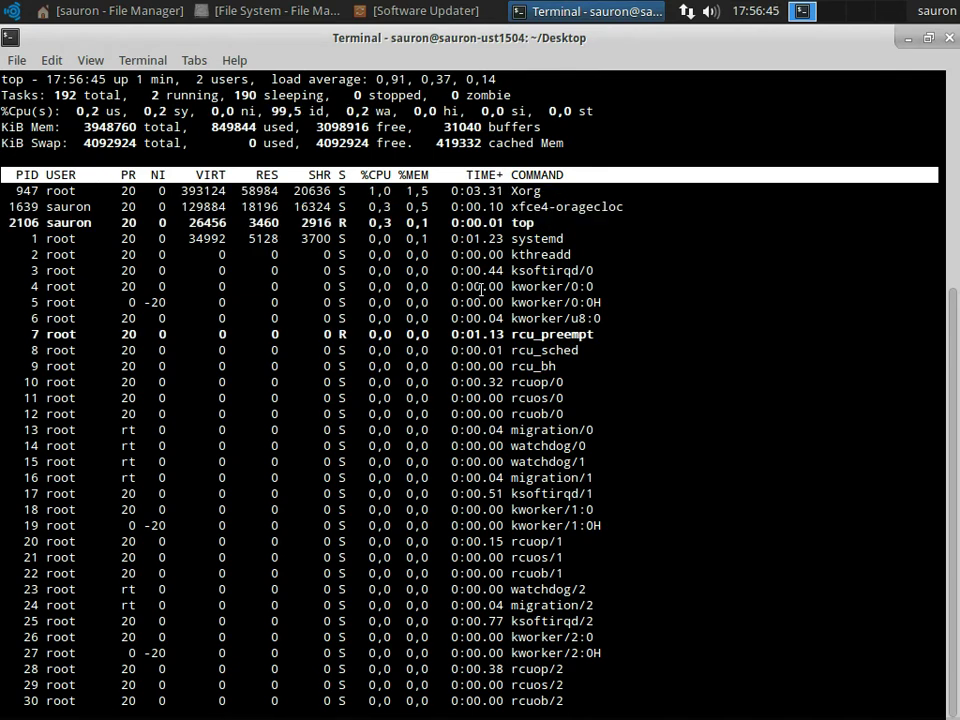
key("q")
key("Return")
key("Return")
key("Return")
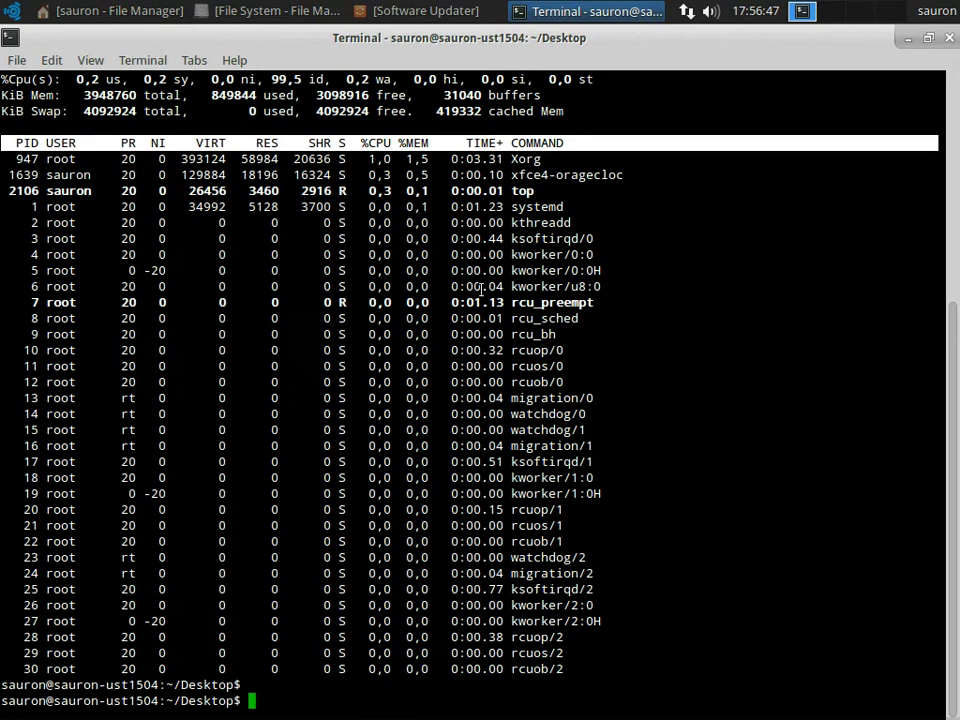
Run free to check memory and swap usage, and add some blank prompt lines.
type("free")
key("Return")
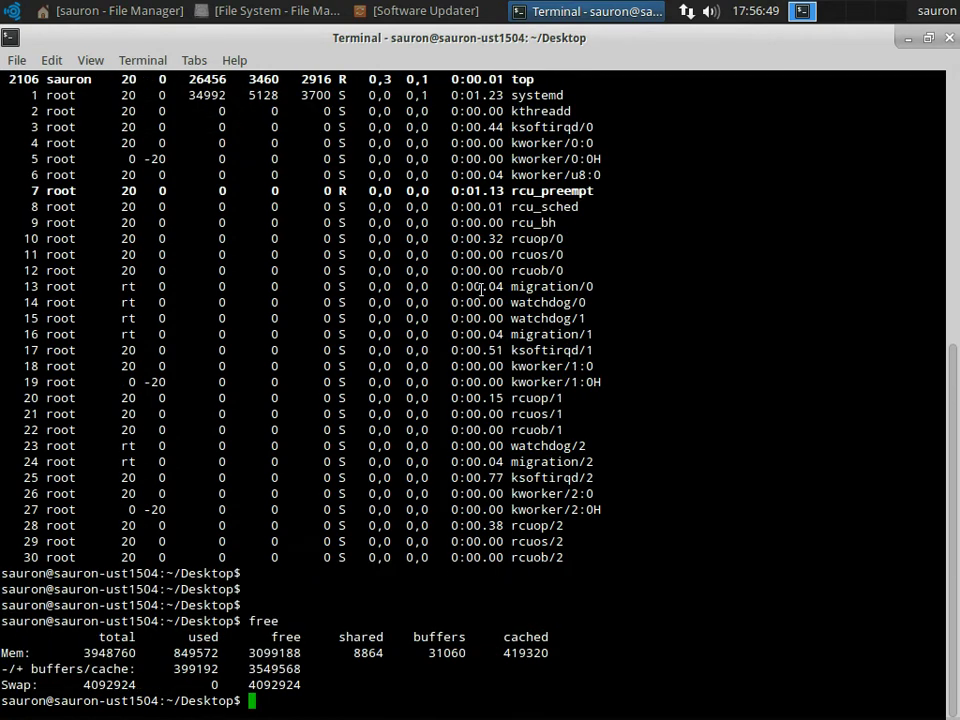
key("Return")
key("Return")
key("Return")
key("Return")
key("Return")
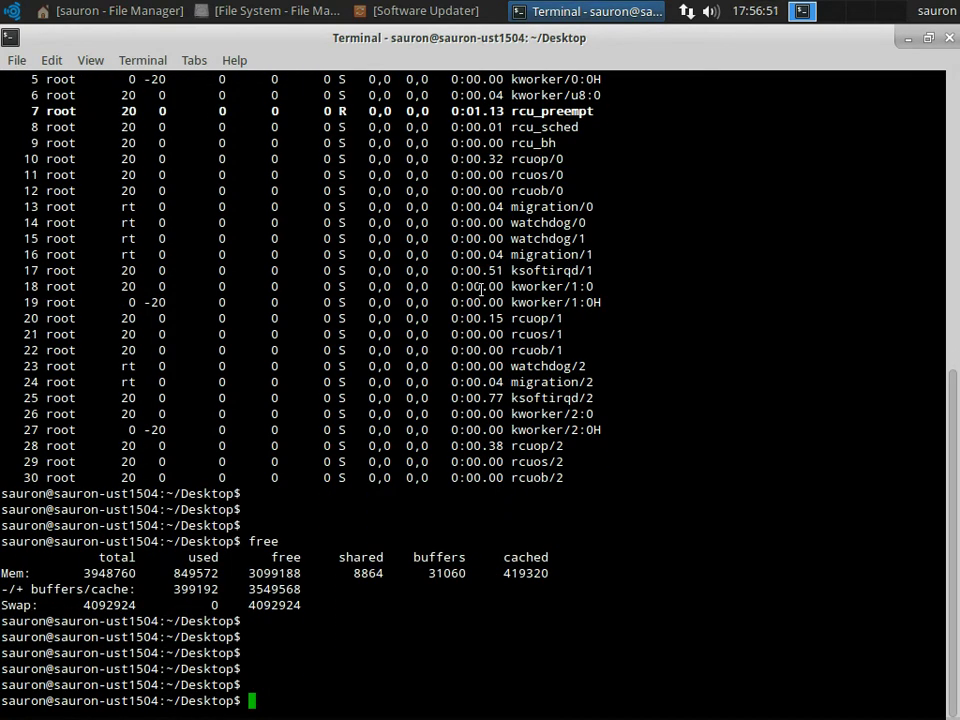
List all entries of the root directory in detail with ls -lart /.
type("ls ")
type("/")
type(" -")
key("BackSpace")
key("BackSpace")
key("BackSpace")
type("-lart ")
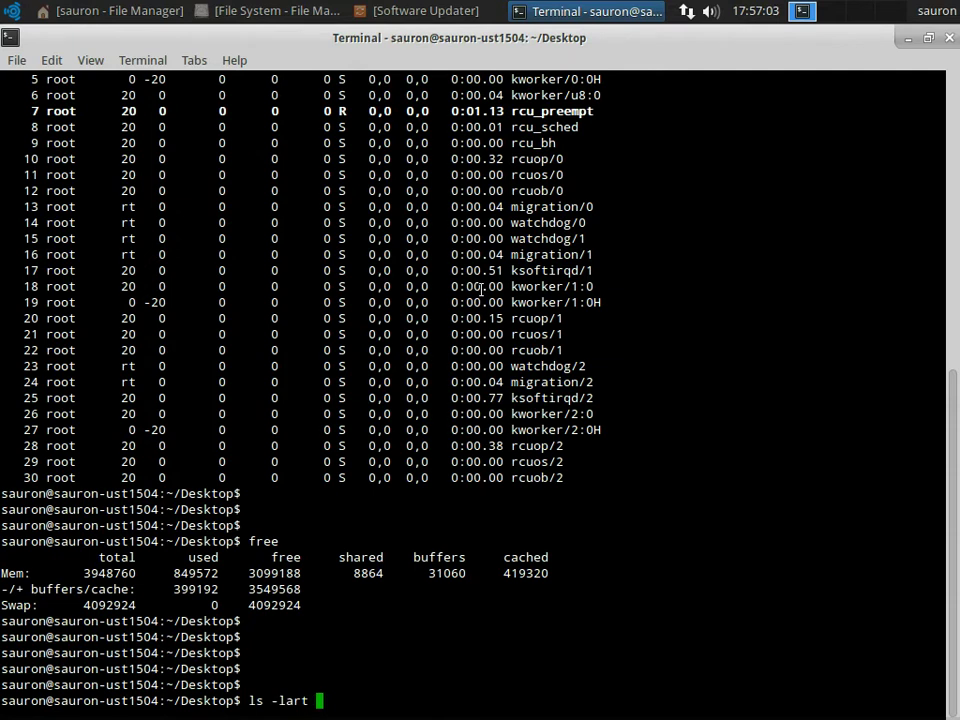
type("/")
key("Return")
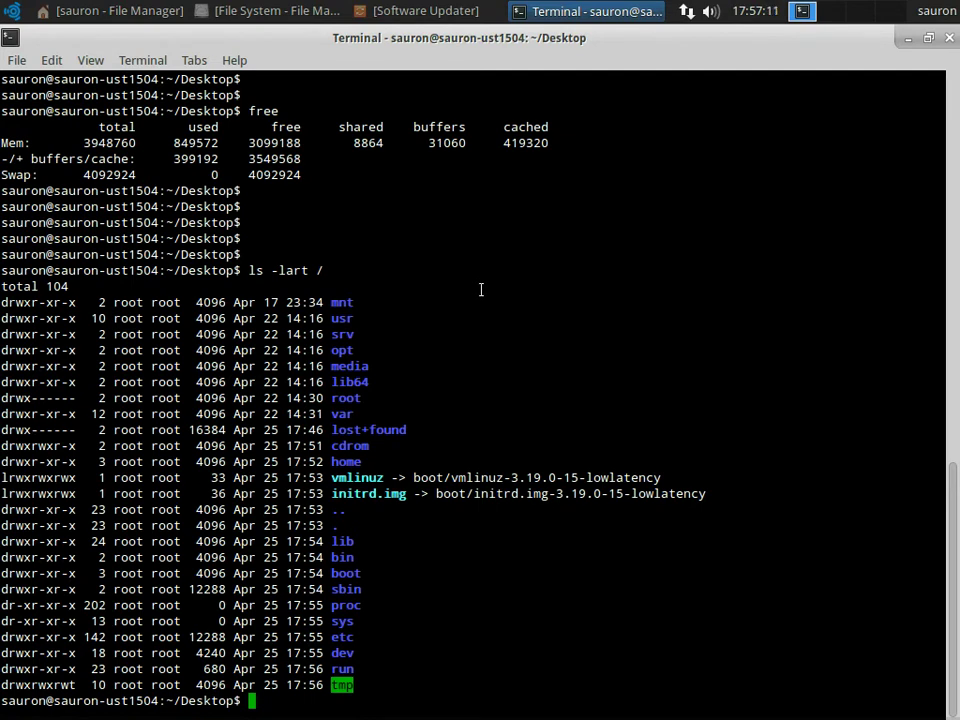
Check the disk space of all mounted file systems again in human-readable units with df -h.
type("-h")
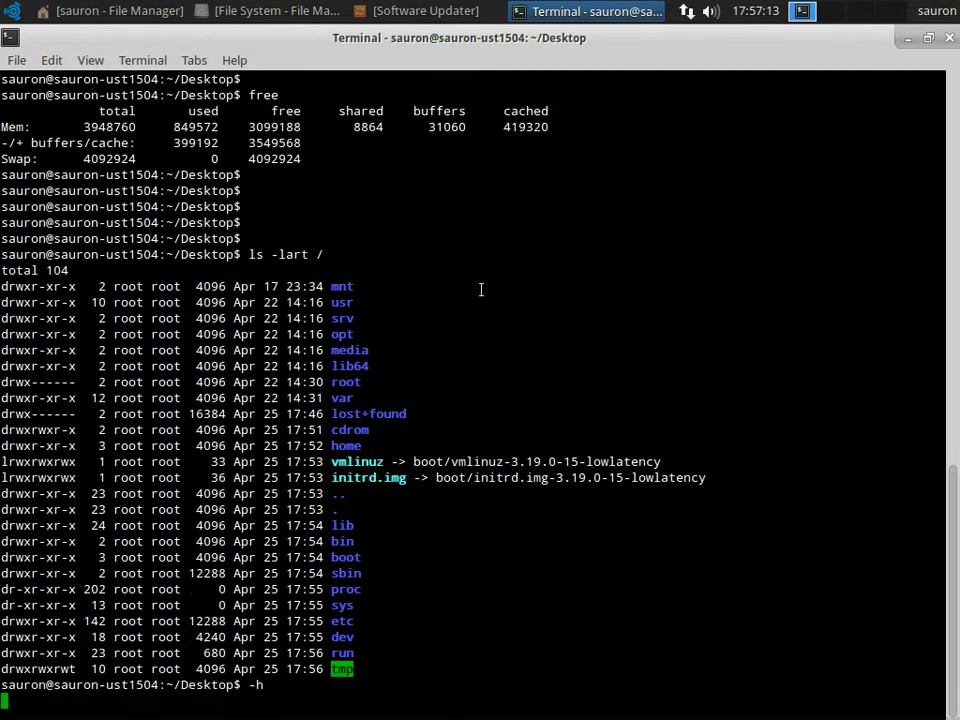
key("Return")
type("df")
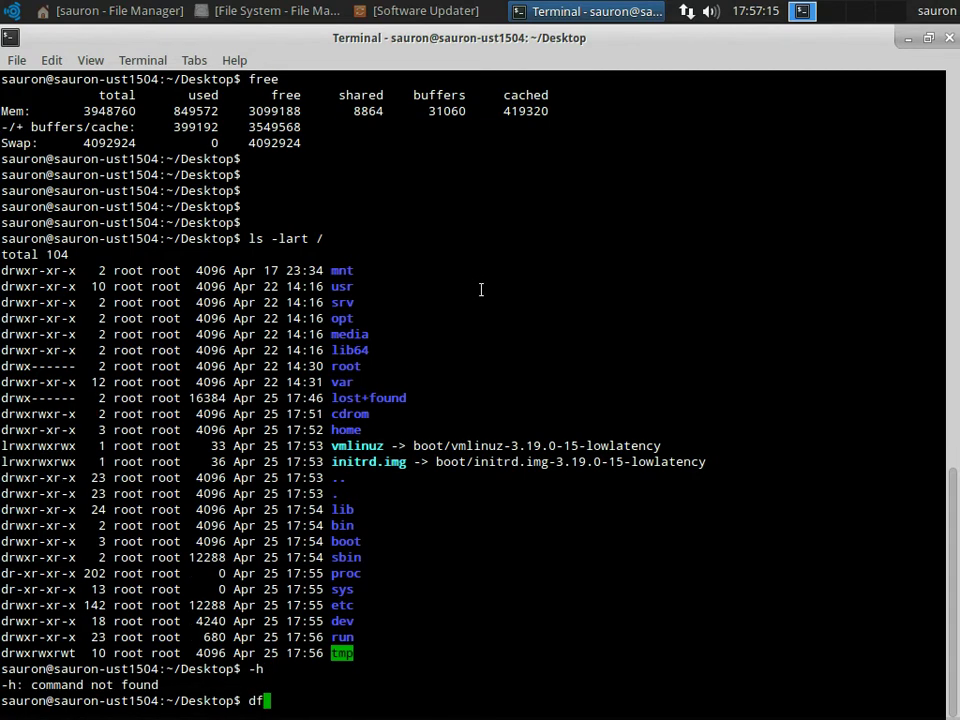
type(" -hj")
key("Return")
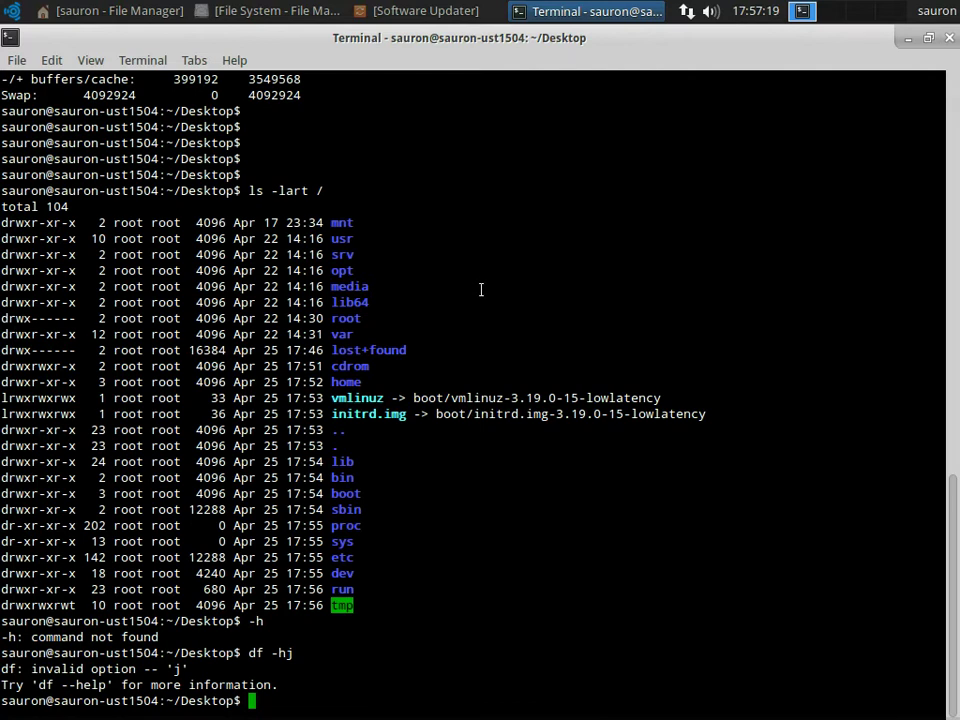
key("Up")
key("BackSpace")
key("Return")
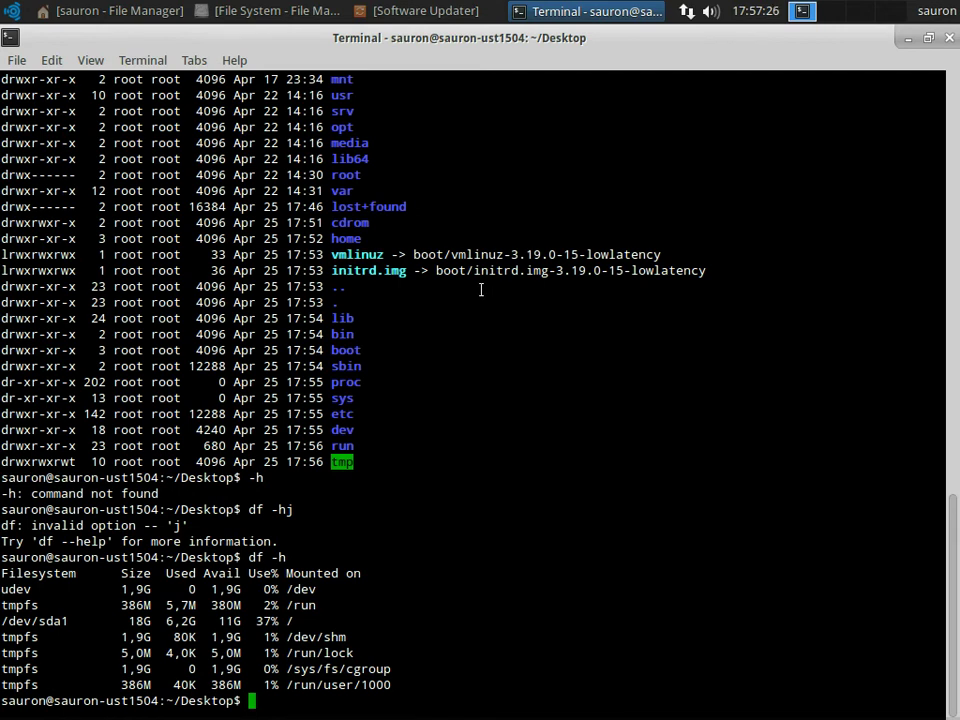
Add blank prompt lines and display the operating system release information with more /etc/os-release.
key("Return")
key("Return")
key("Return")
key("Return")
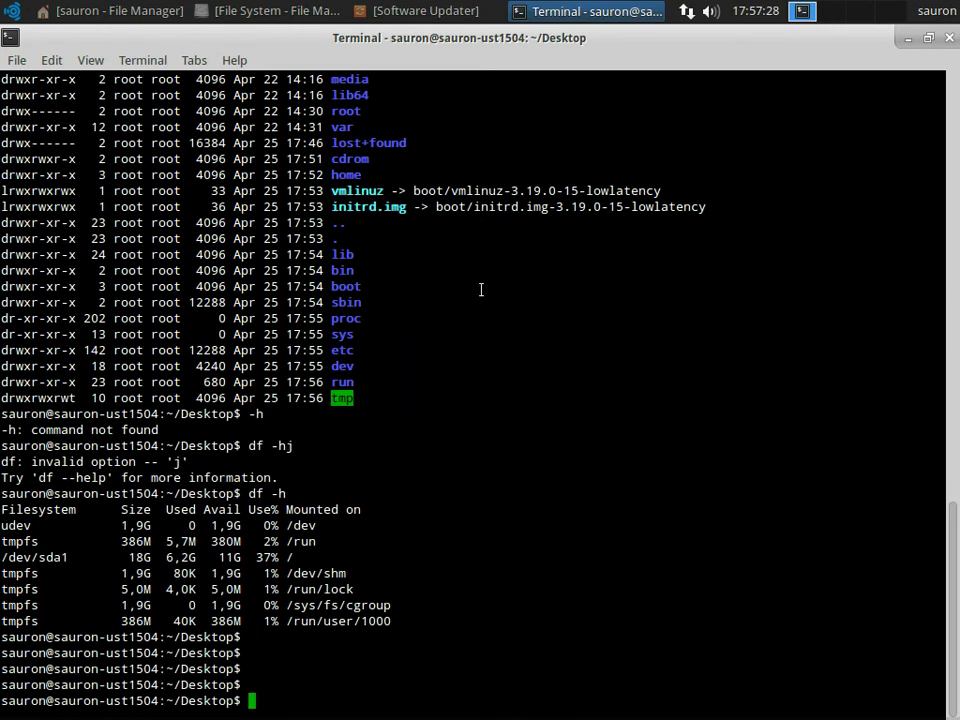
type("more /etv/os")
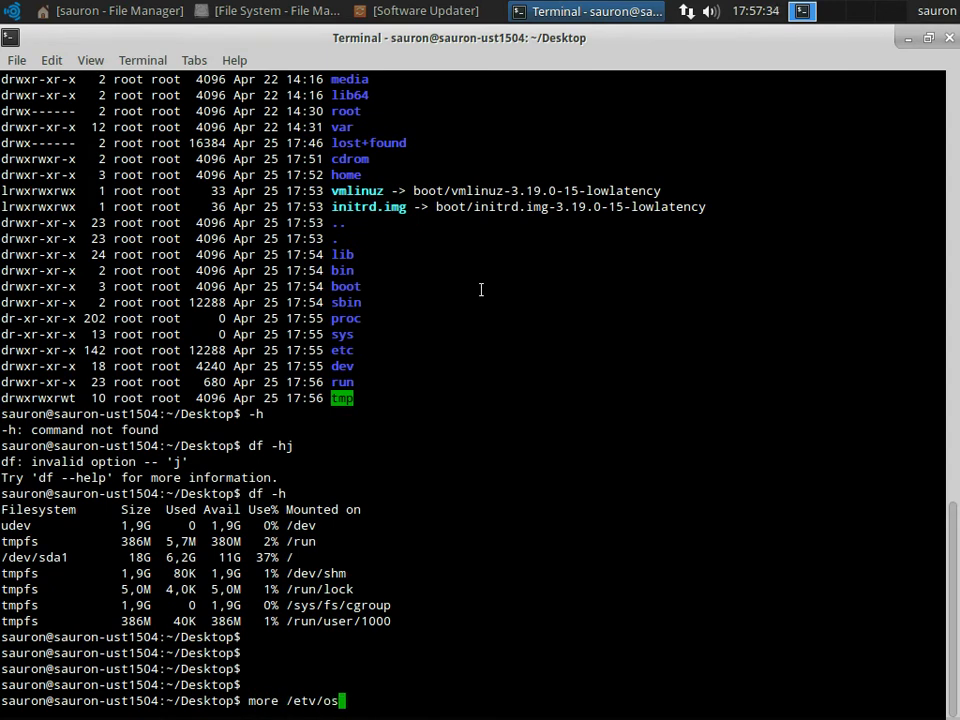
key("Return")
key("Up")
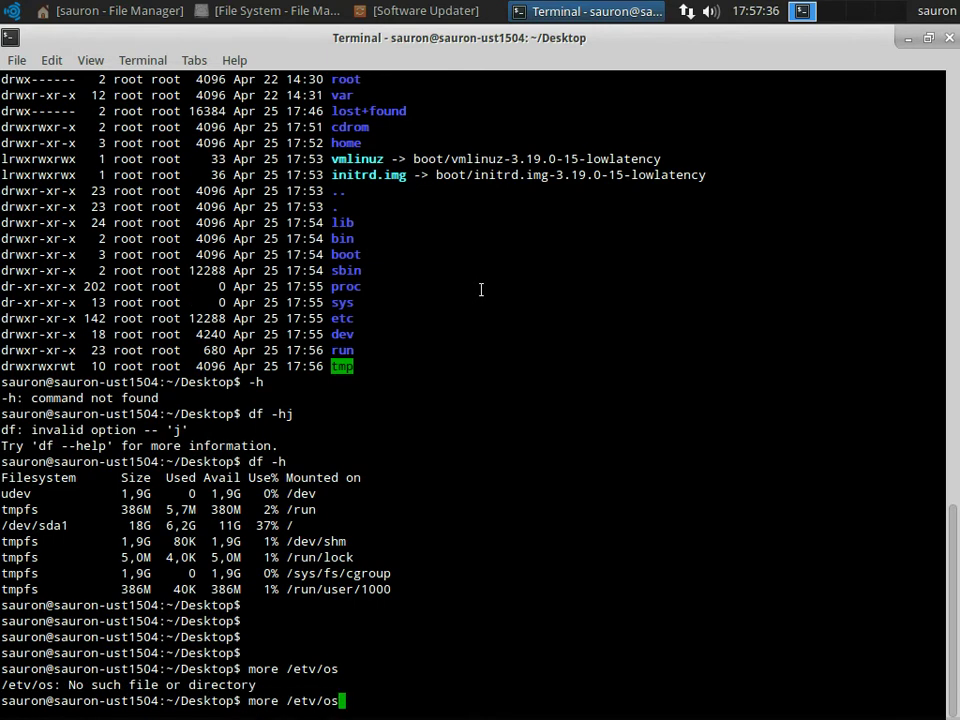
key("BackSpace")
key("BackSpace")
key("BackSpace")
key("BackSpace")
type("c/os")
key("Tab")
key("Return")
key("Return")
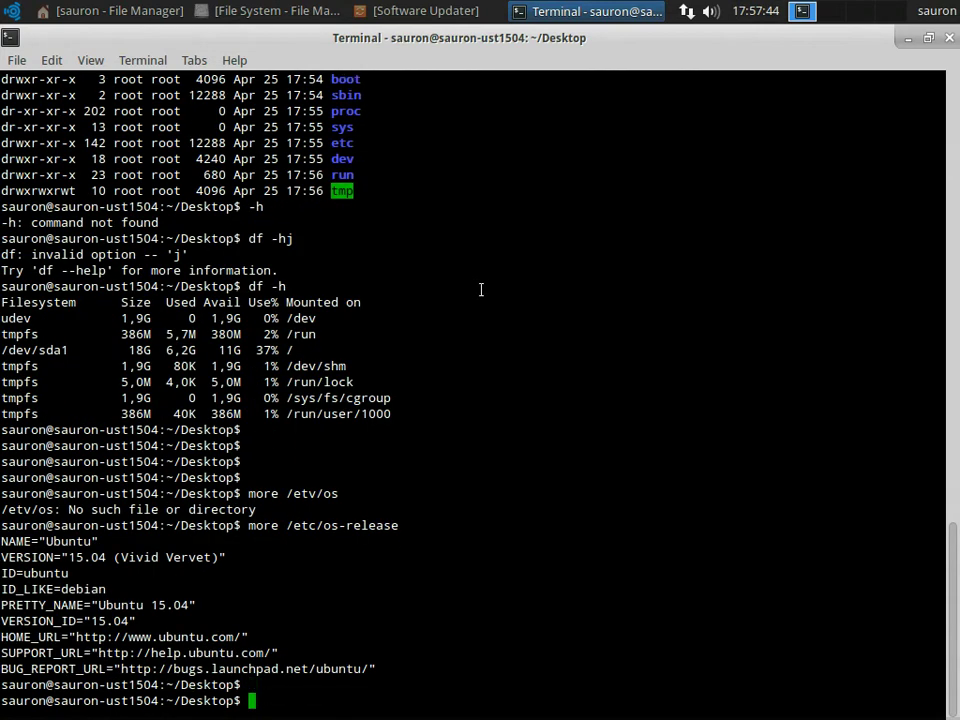
End the terminal session with the exit command.
key("Return")
key("Return")
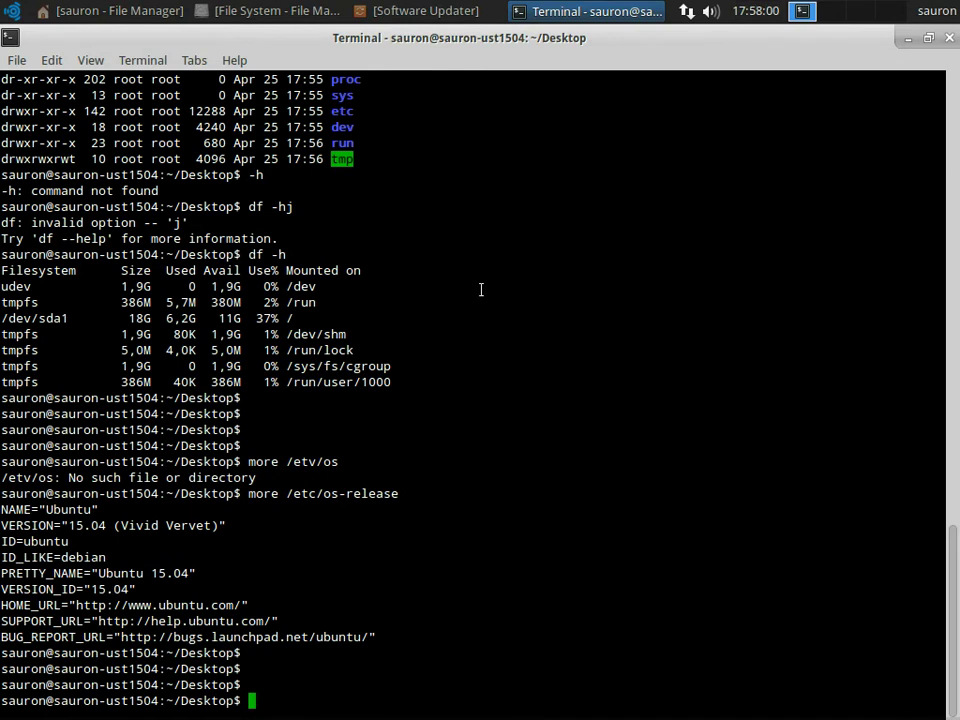
type("exit")
key("Return")
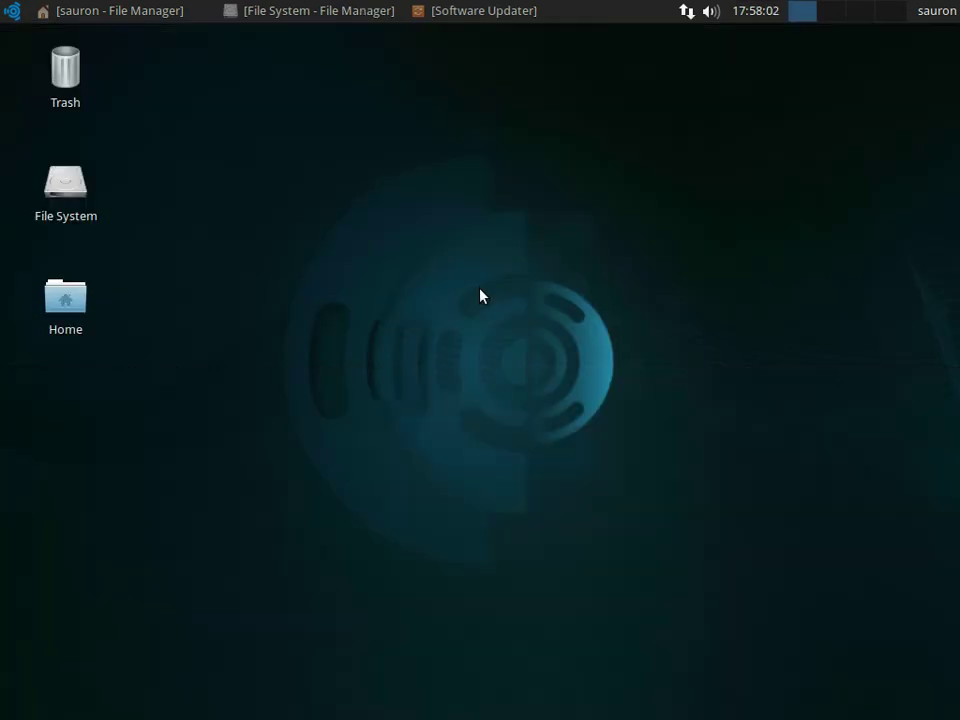
Open the Desktop folder in a new file manager window and close it again.
right_click(474, 271)
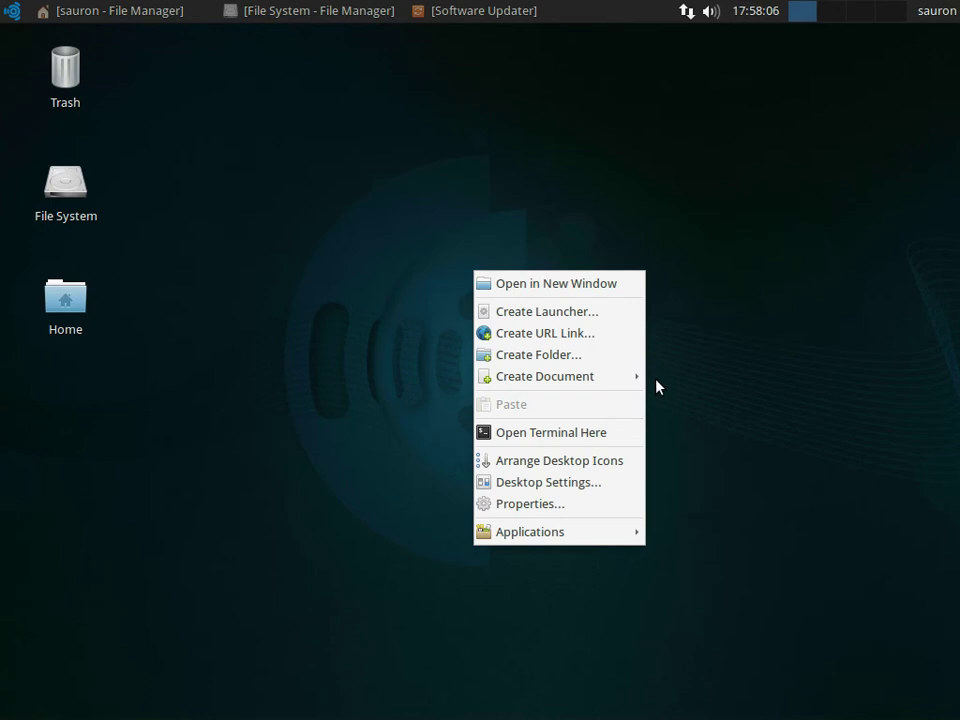
left_click(586, 284)
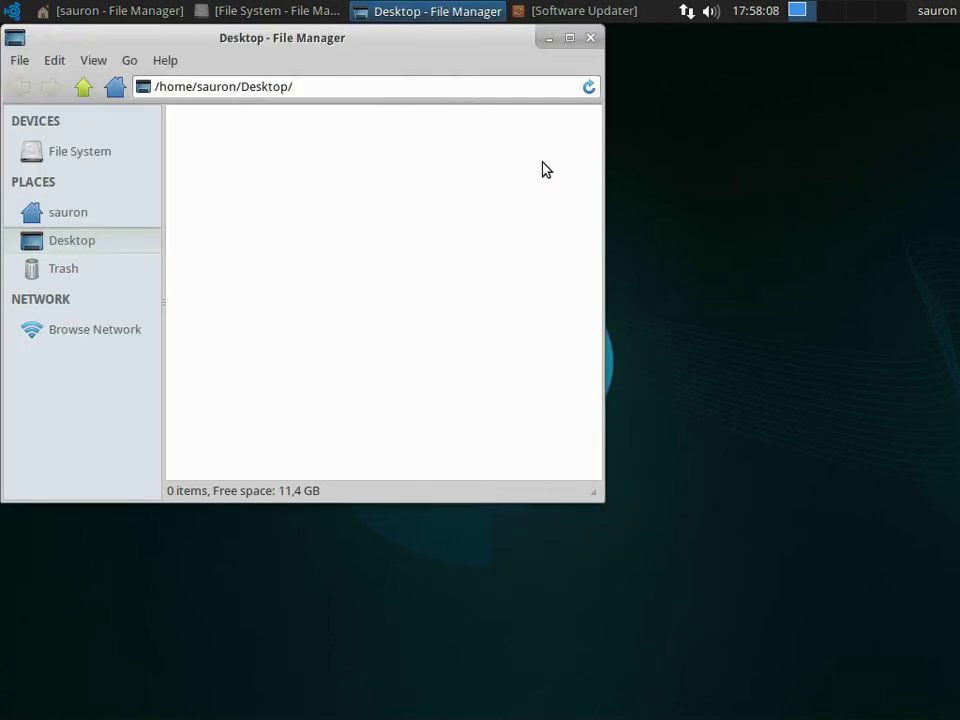
left_click(590, 37)
Examine the desktop settings for wallpapers, menus and icons, and close the dialog.
right_click(501, 117)
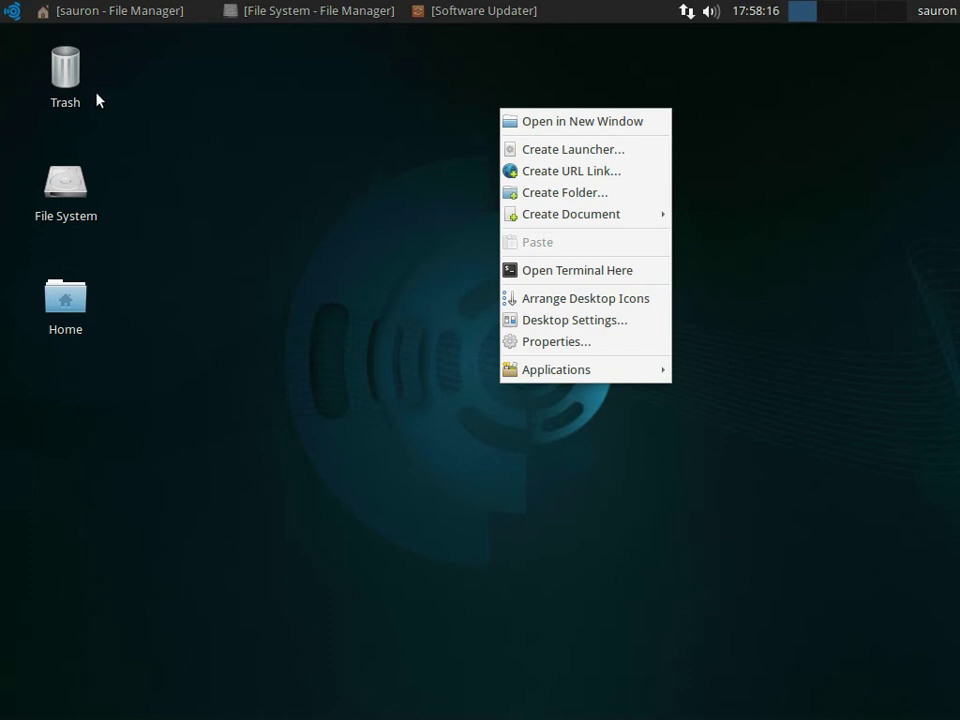
left_click(538, 320)
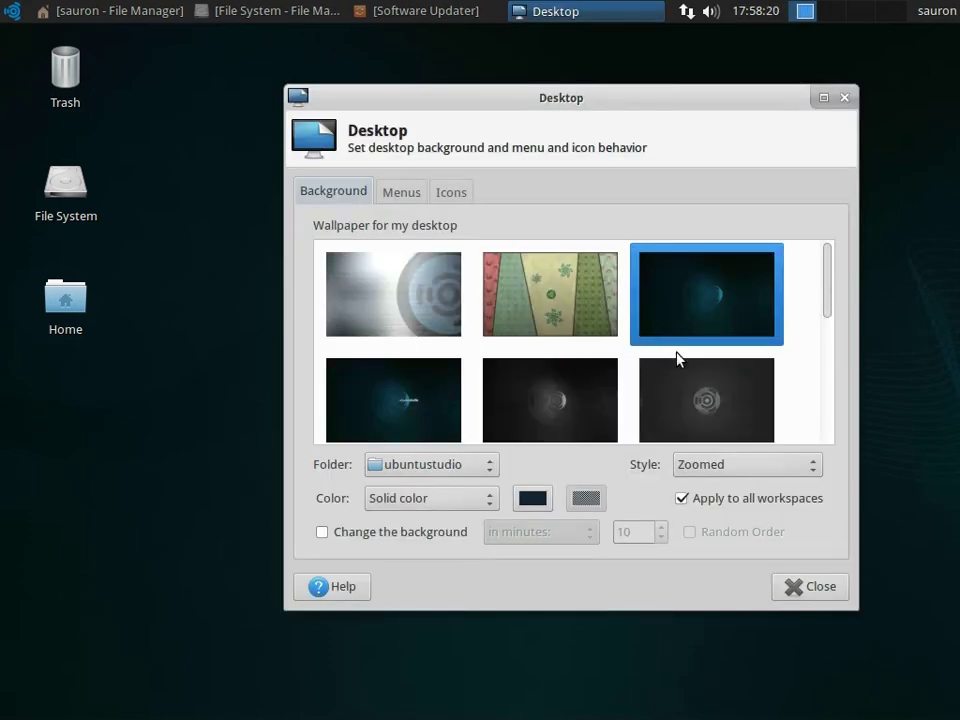
left_click_drag(834, 296, 818, 447)
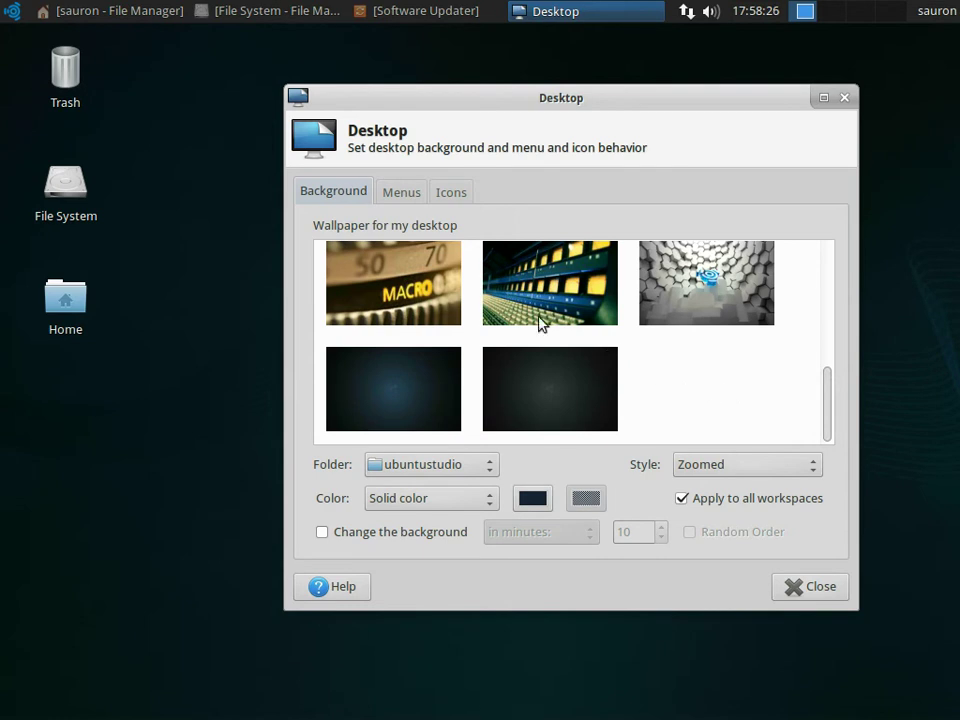
left_click(393, 196)
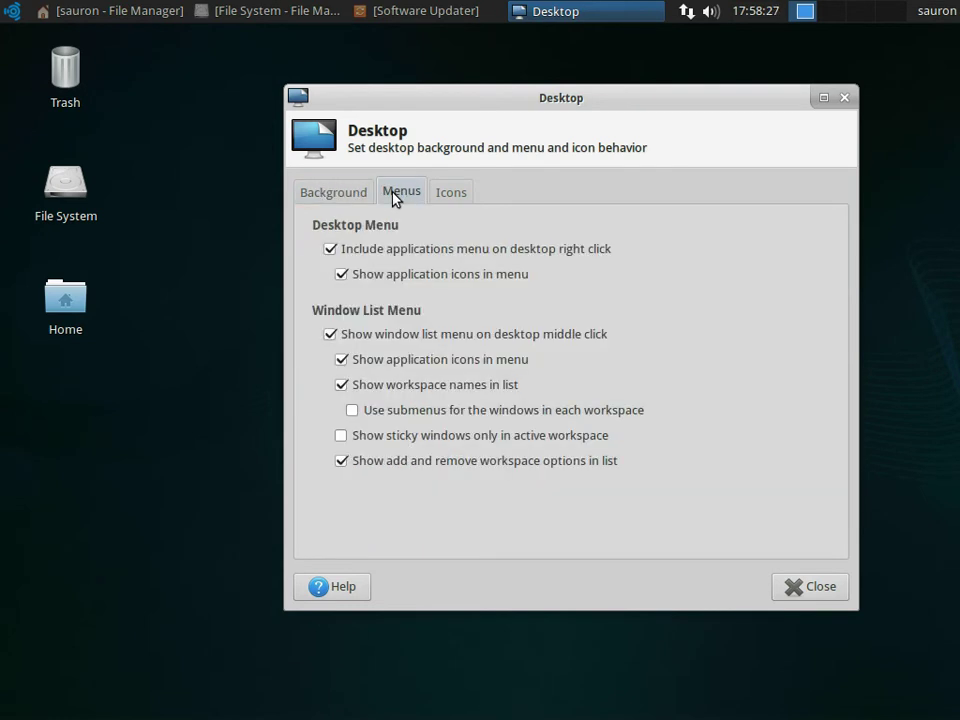
left_click(445, 197)
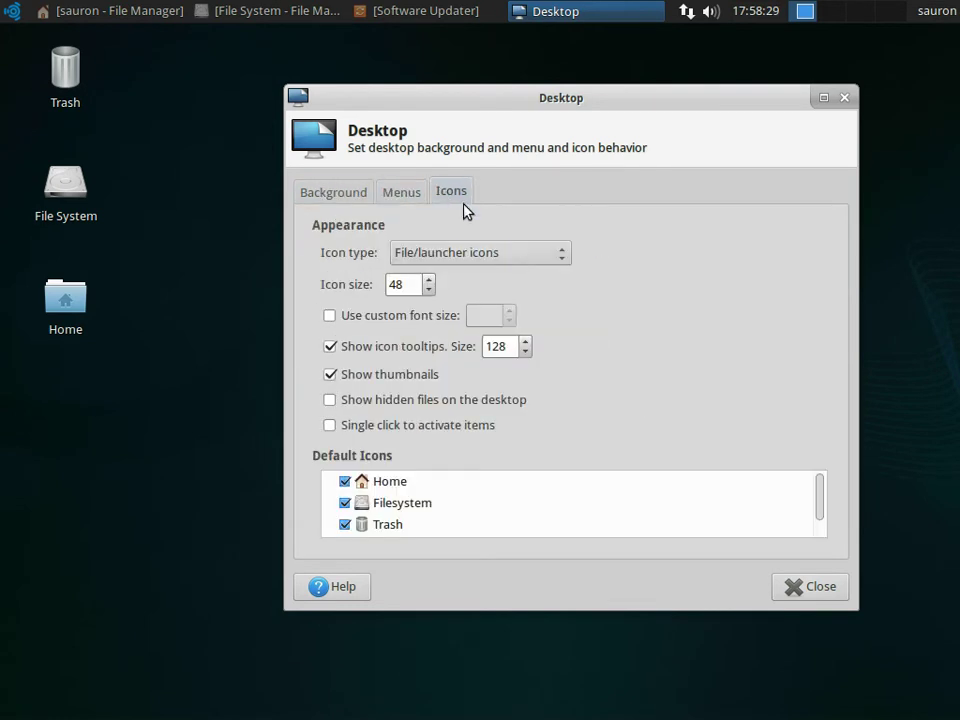
left_click(812, 586)
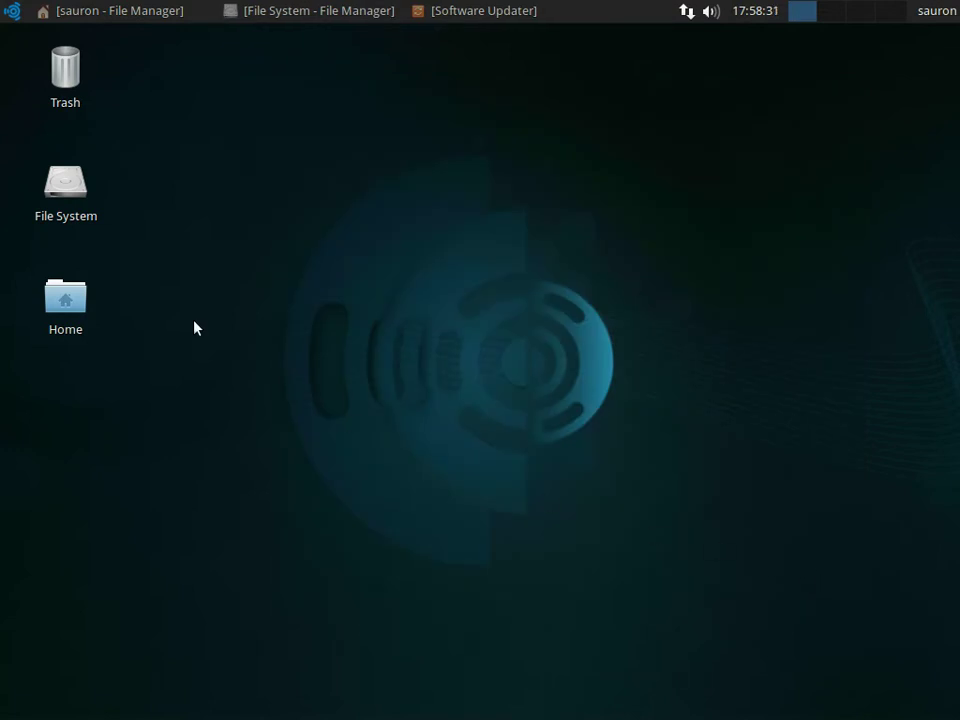
Open the Settings Manager, maximize it, view the Desktop wallpaper settings and return to all settings.
left_click(16, 13)
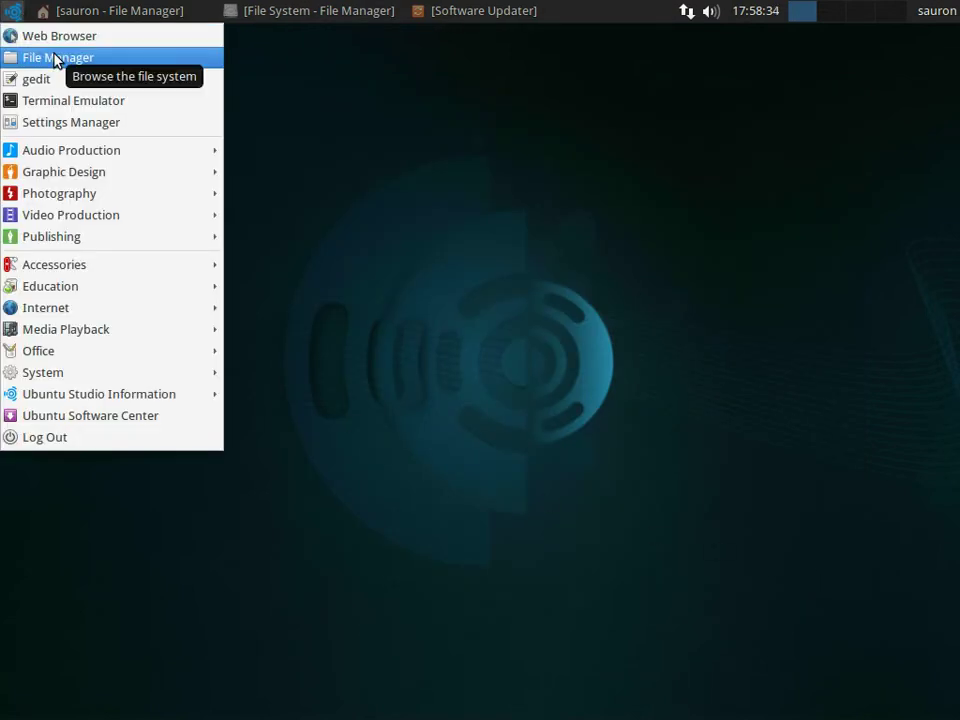
left_click(40, 123)
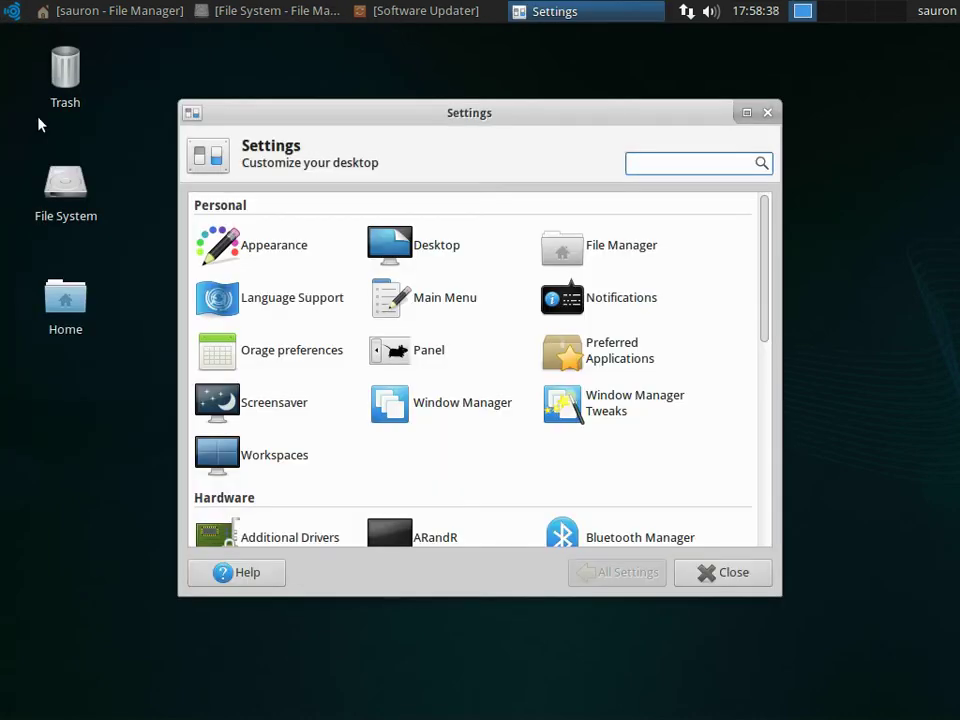
left_click(748, 113)
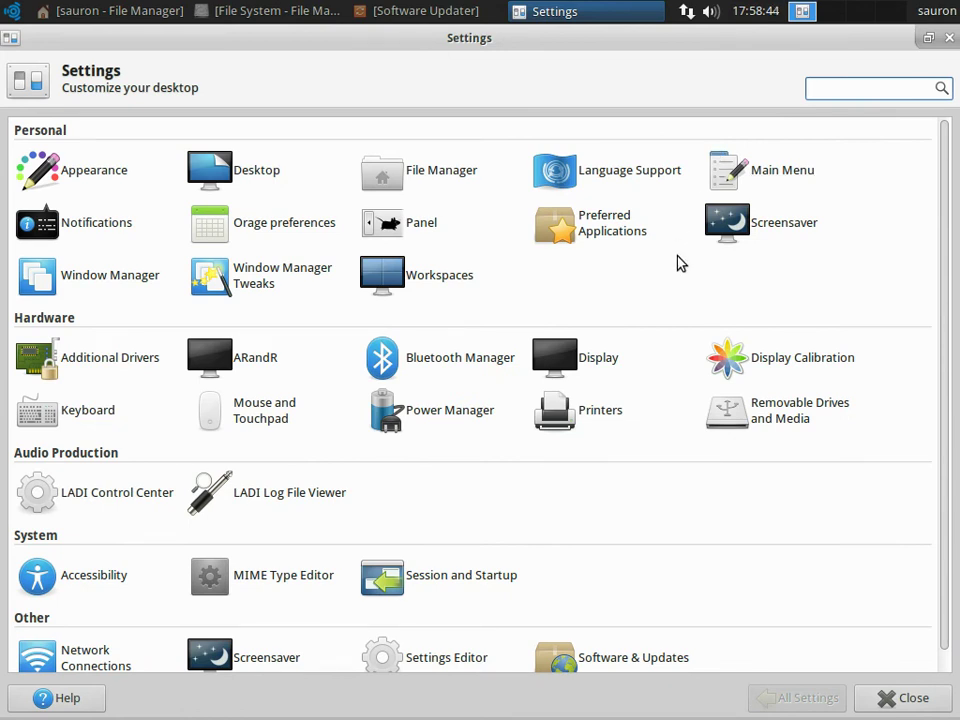
left_click(238, 178)
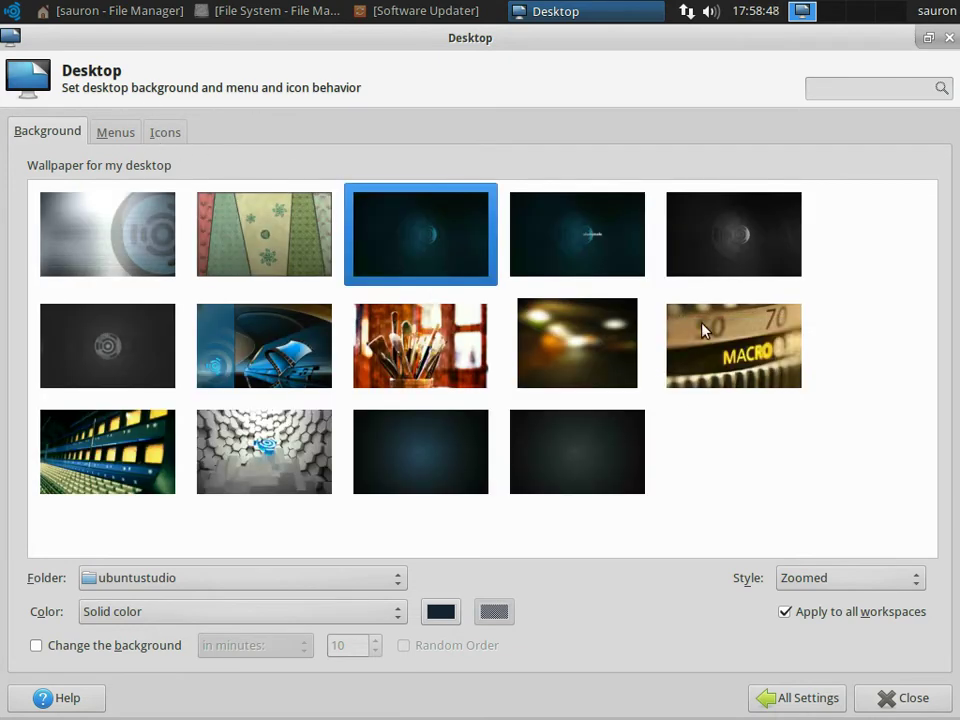
left_click(783, 690)
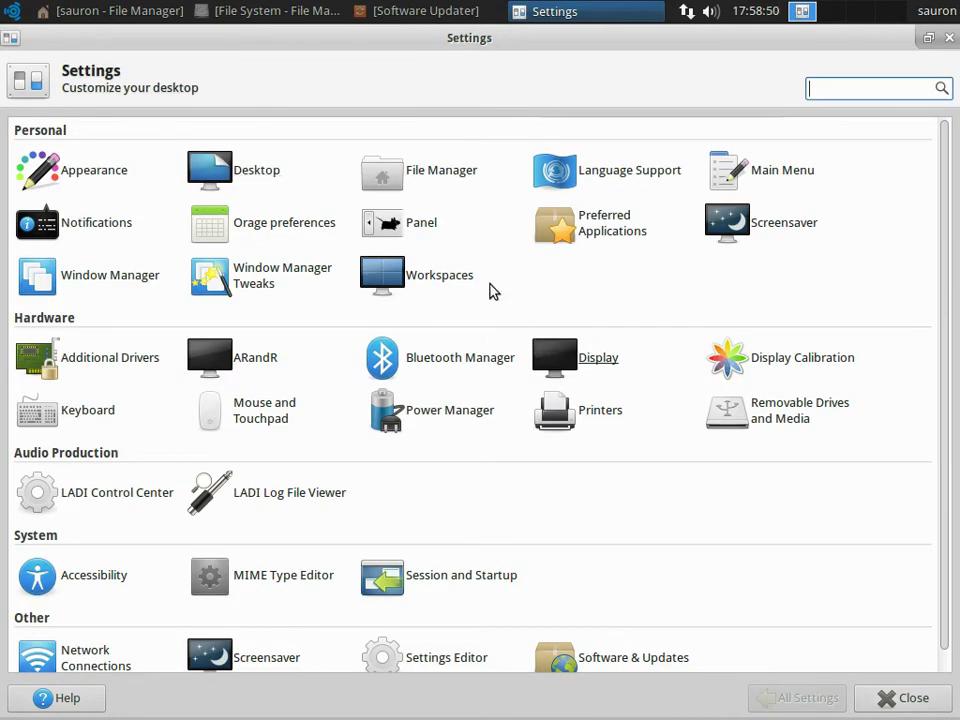
Check the resolution choices in the Display settings and return to all settings.
left_click(550, 358)
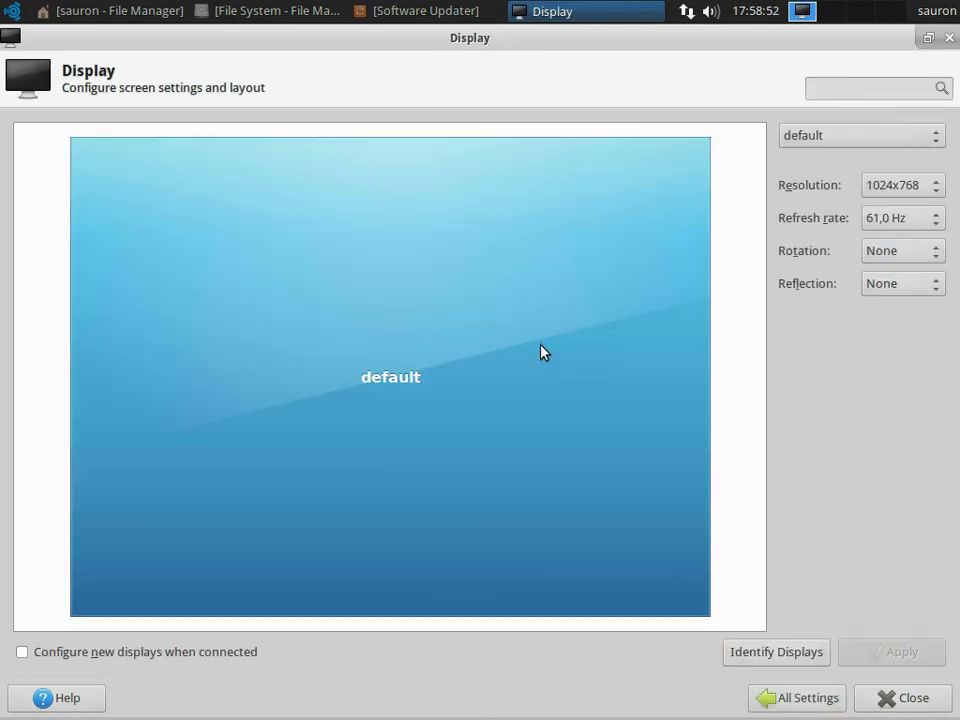
left_click(936, 191)
left_click(936, 189)
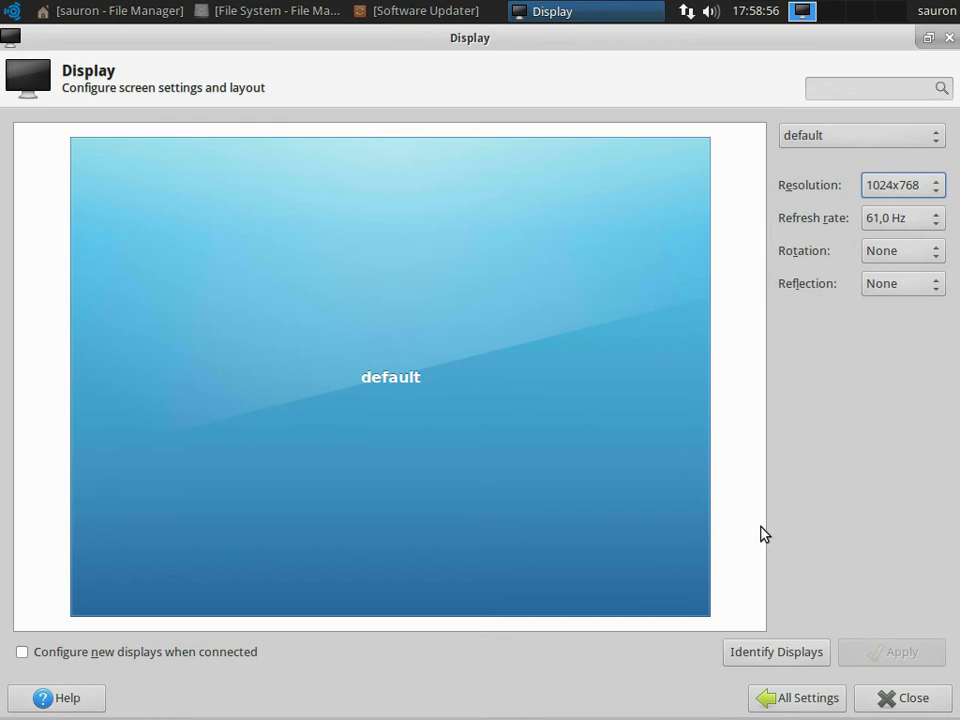
left_click(815, 697)
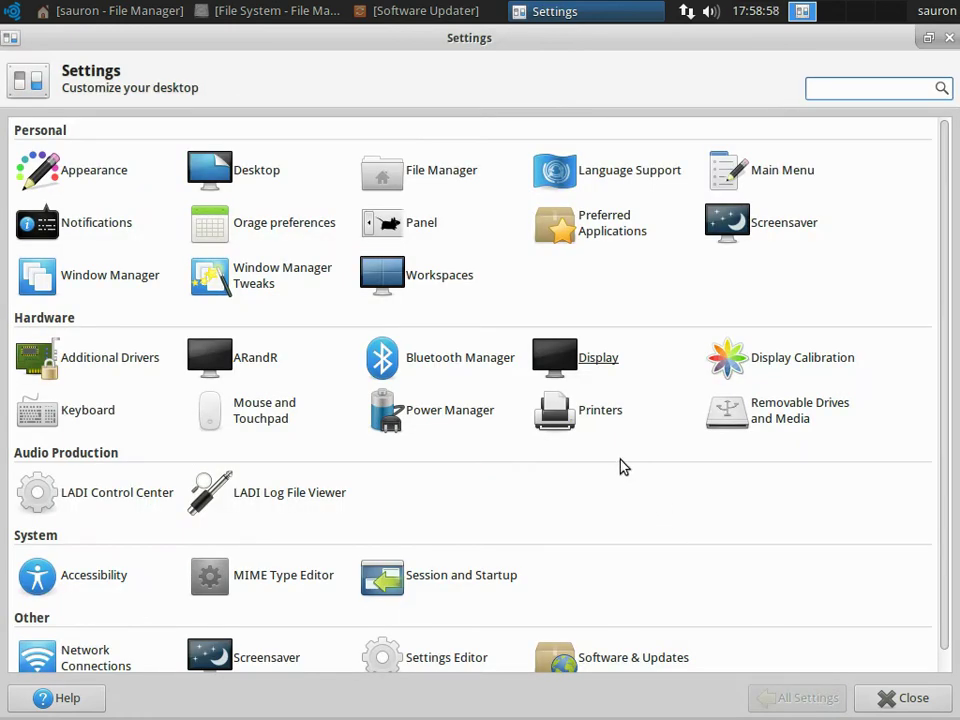
Enable the Canonical Partners software source in Software & Updates, authenticating with the account password.
scroll(602, 447, "down", 1)
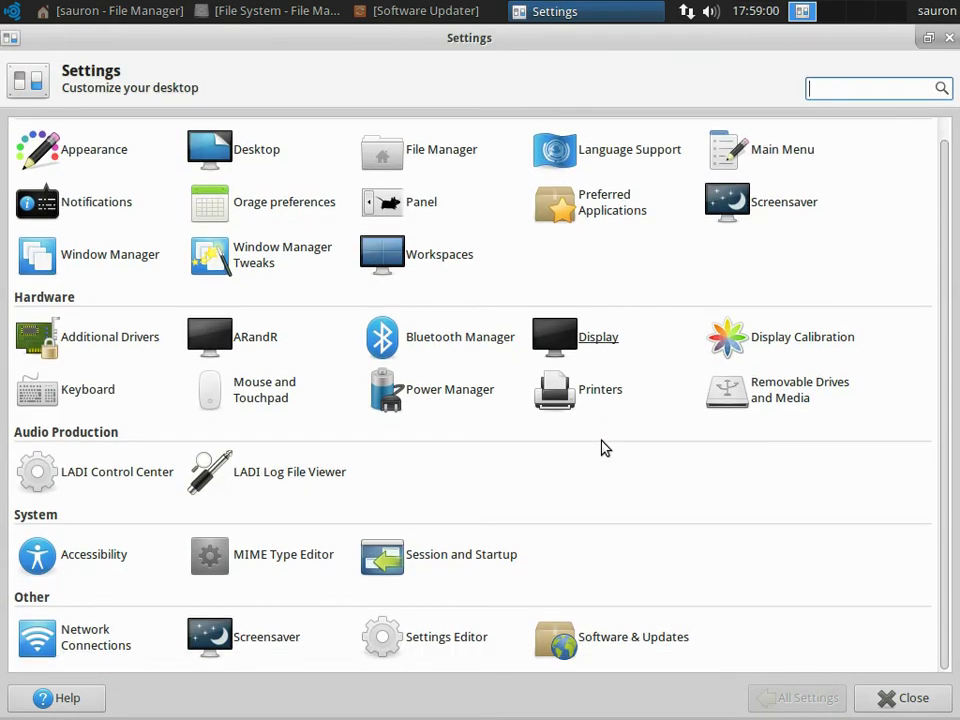
left_click(565, 628)
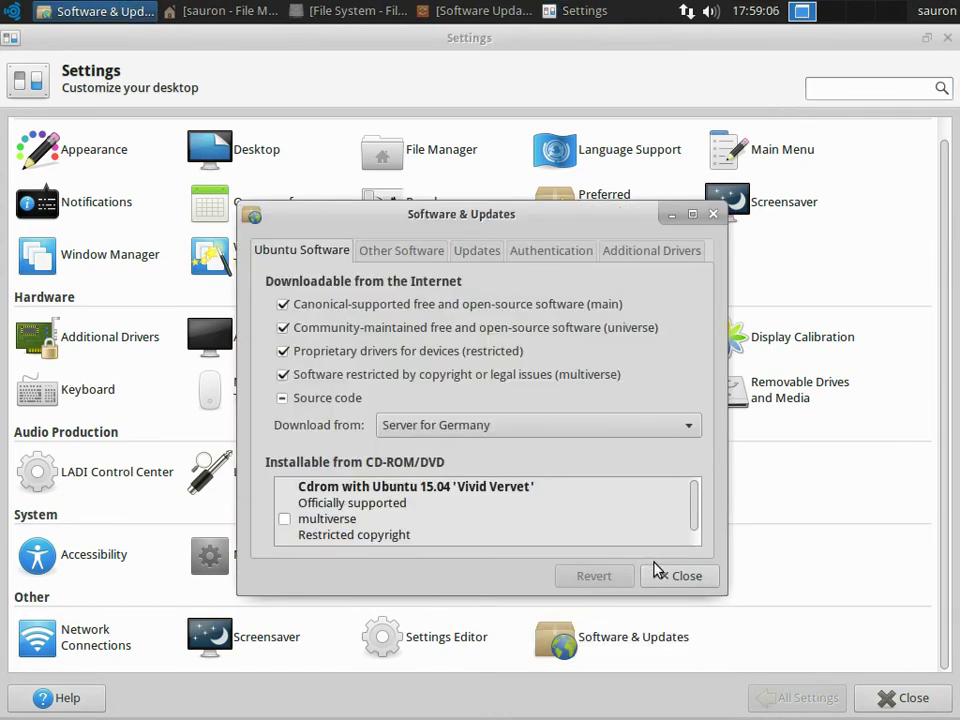
left_click(434, 251)
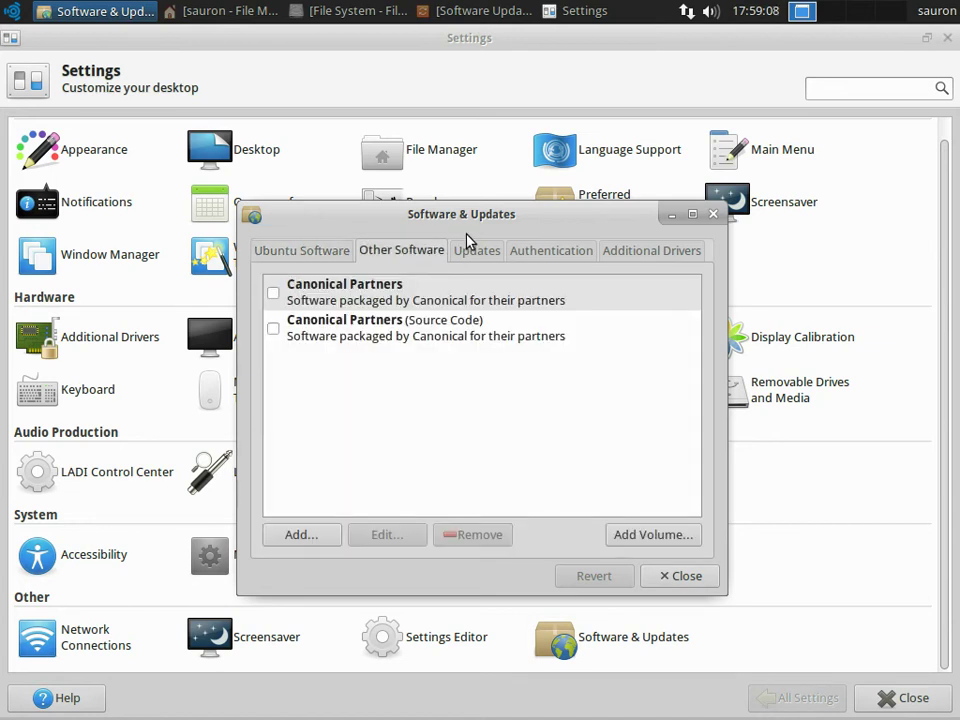
left_click(276, 295)
type("••••••")
key("Return")
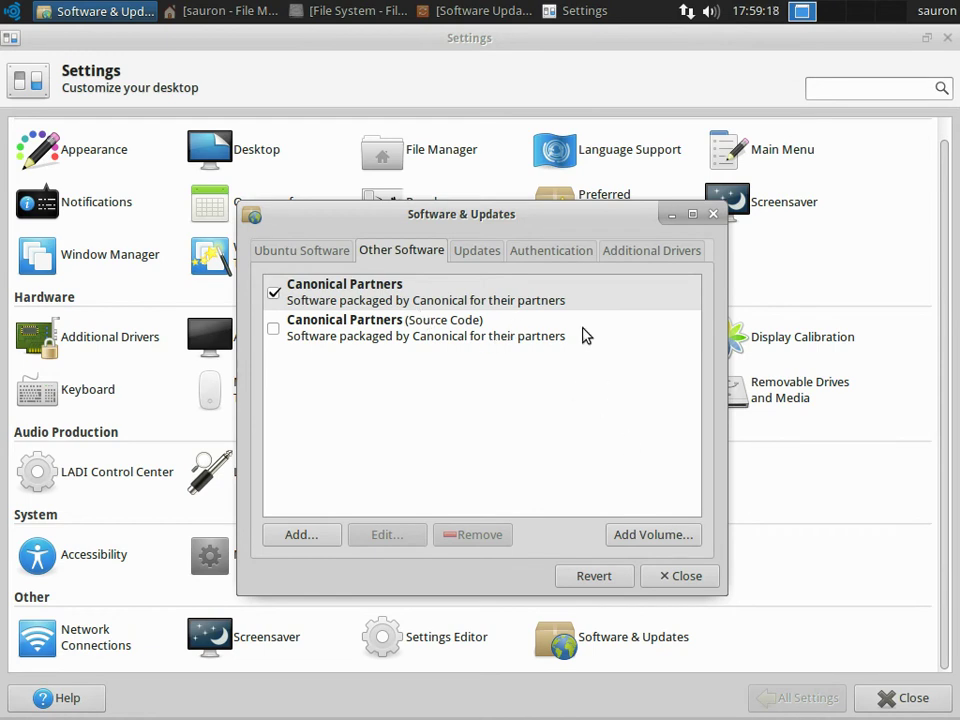
Review the update settings, close Software & Updates and reload the available software information with its details expanded.
left_click(510, 252)
left_click(477, 250)
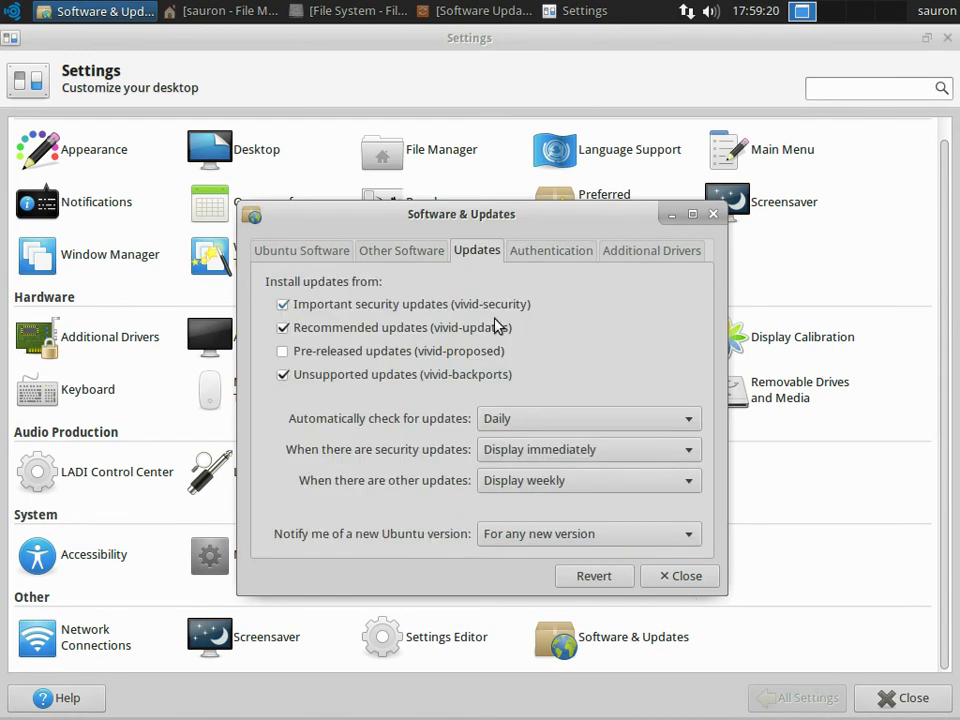
left_click(660, 577)
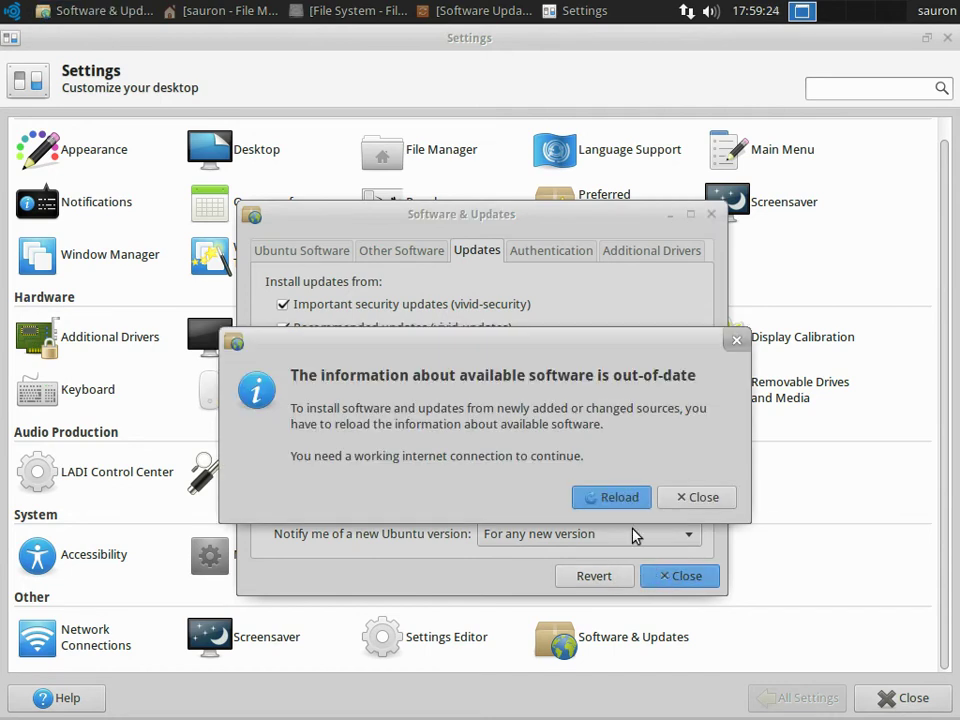
left_click(613, 499)
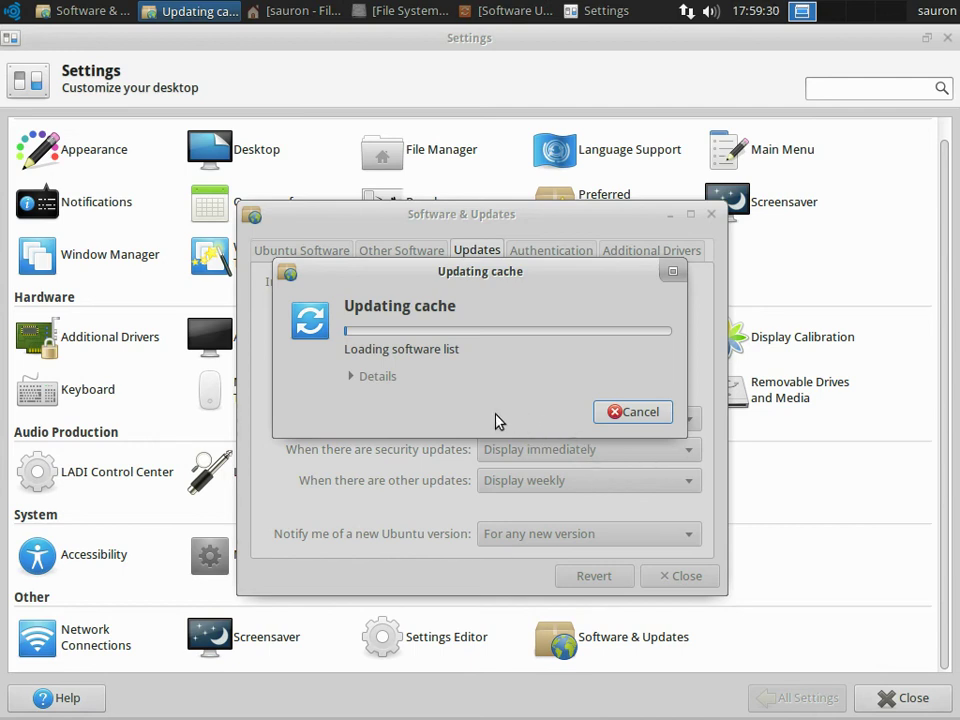
left_click(377, 377)
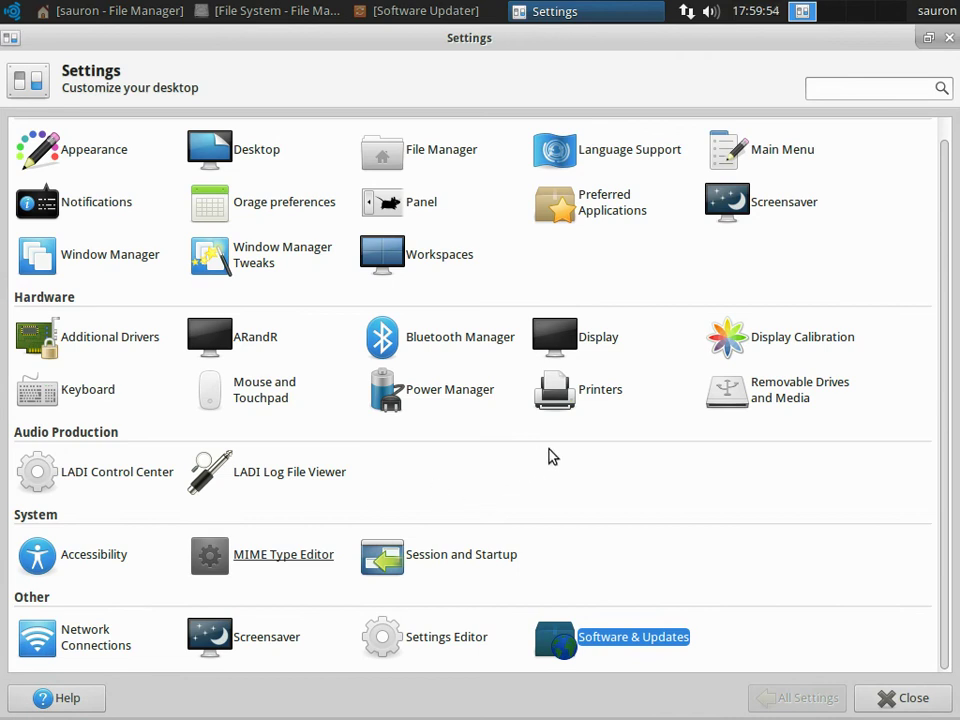
Try to open Display Calibration from the hardware settings.
scroll(551, 452, "up", 1)
scroll(549, 450, "down", 1)
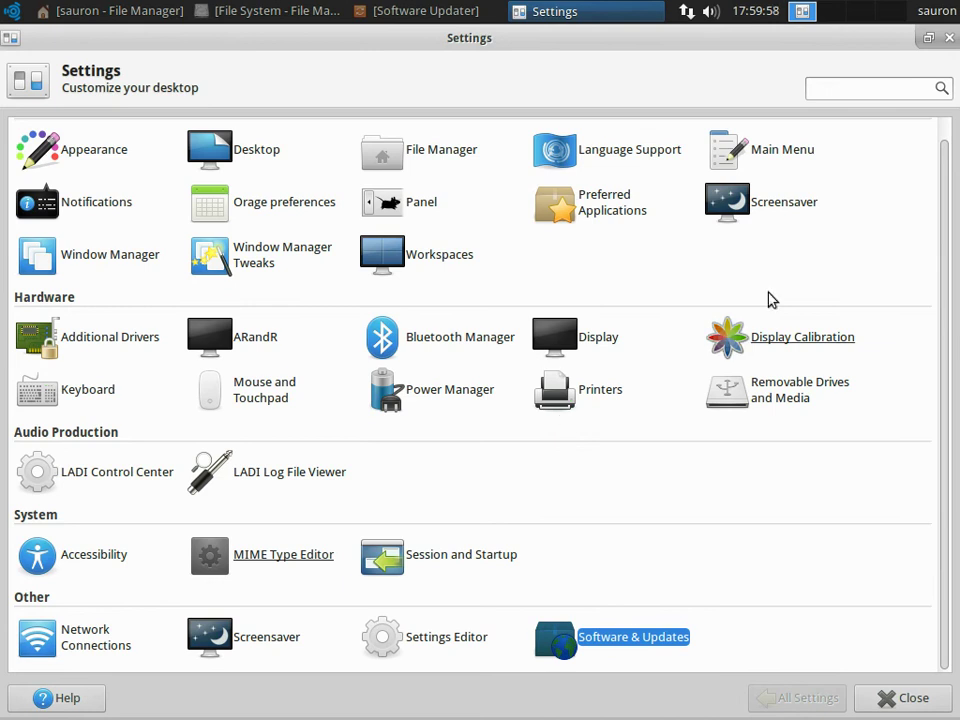
left_click(733, 345)
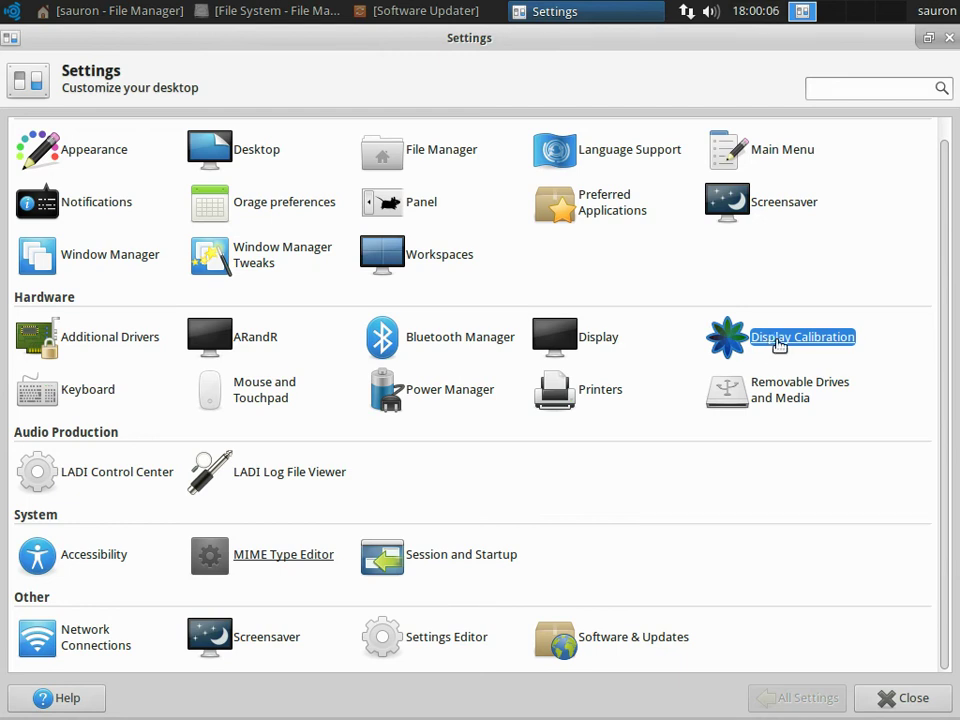
Restore the Settings window to its smaller size, look through the remaining categories and close it.
left_click(929, 38)
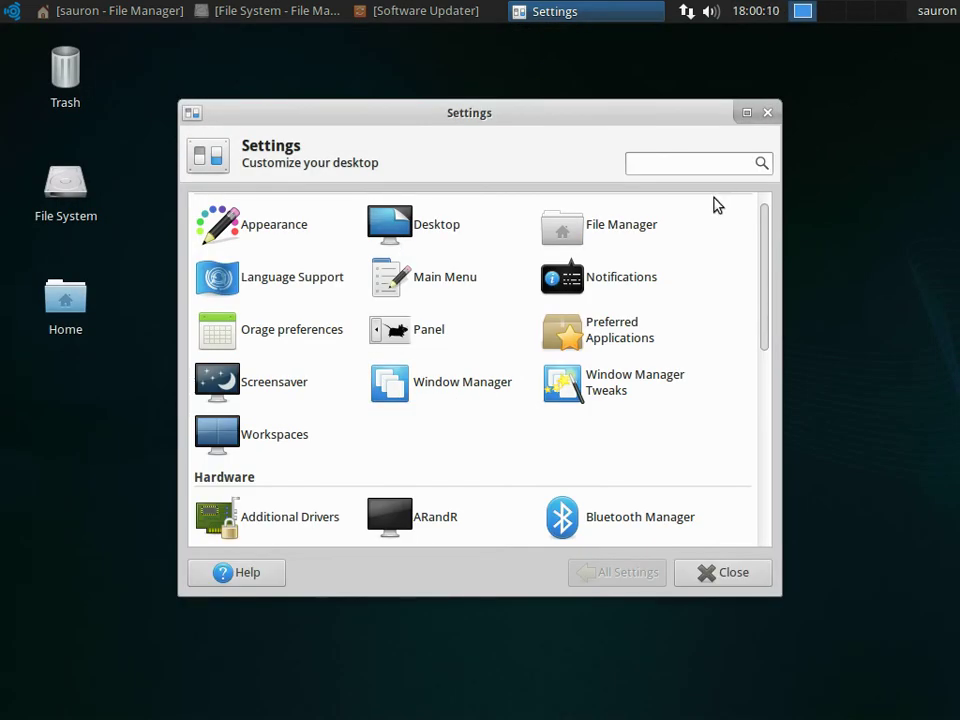
scroll(715, 204, "down", 10)
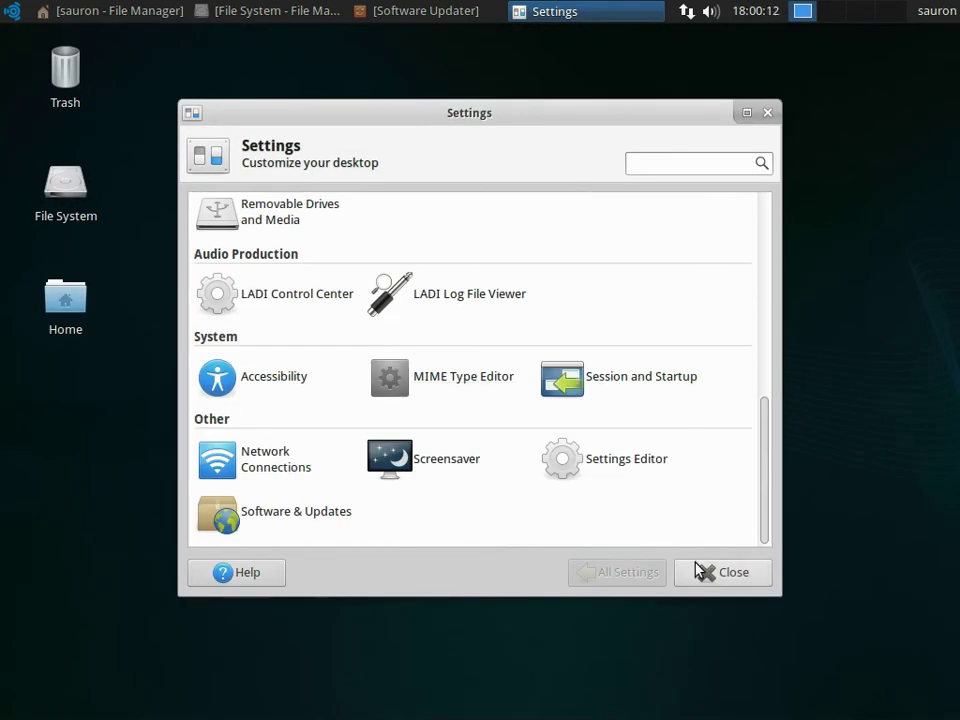
left_click(722, 572)
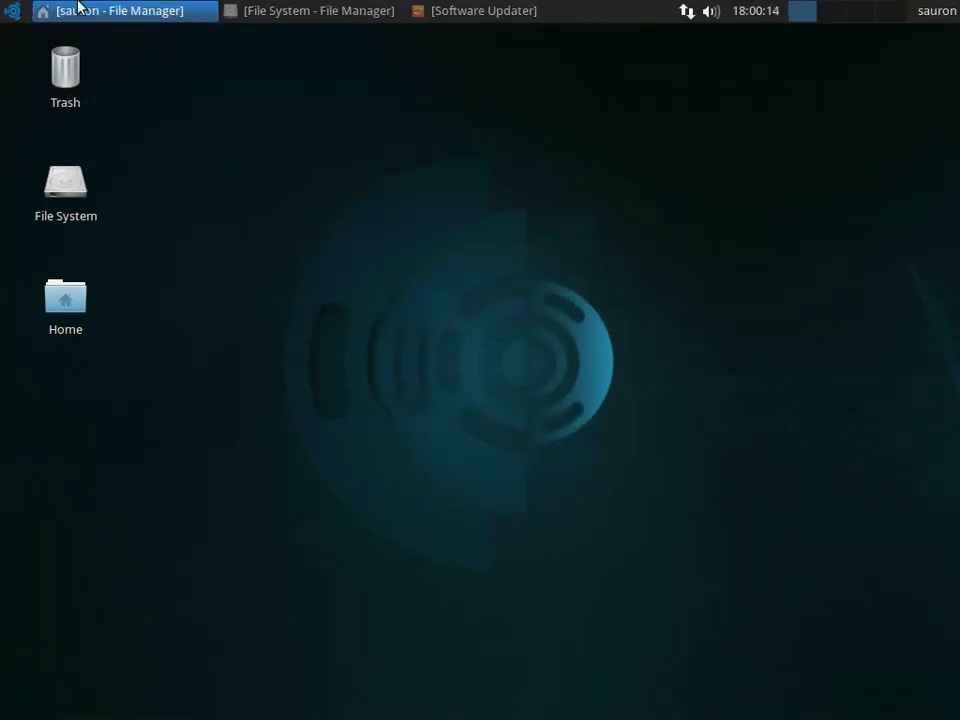
Install the available software updates with Software Updater, showing the update list and the installation details.
left_click(484, 12)
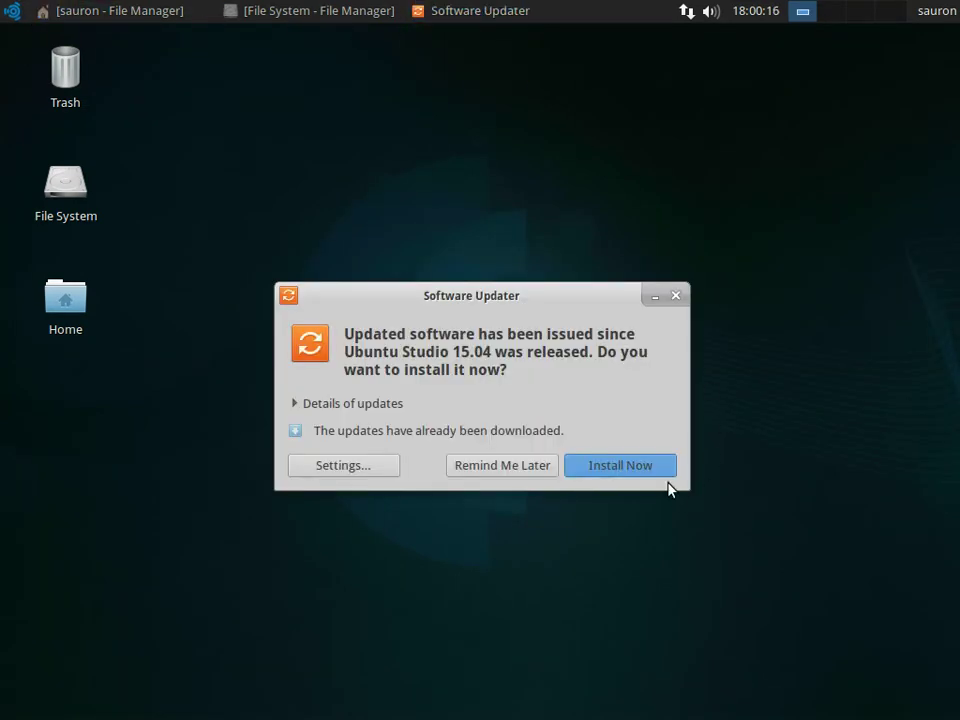
left_click(291, 404)
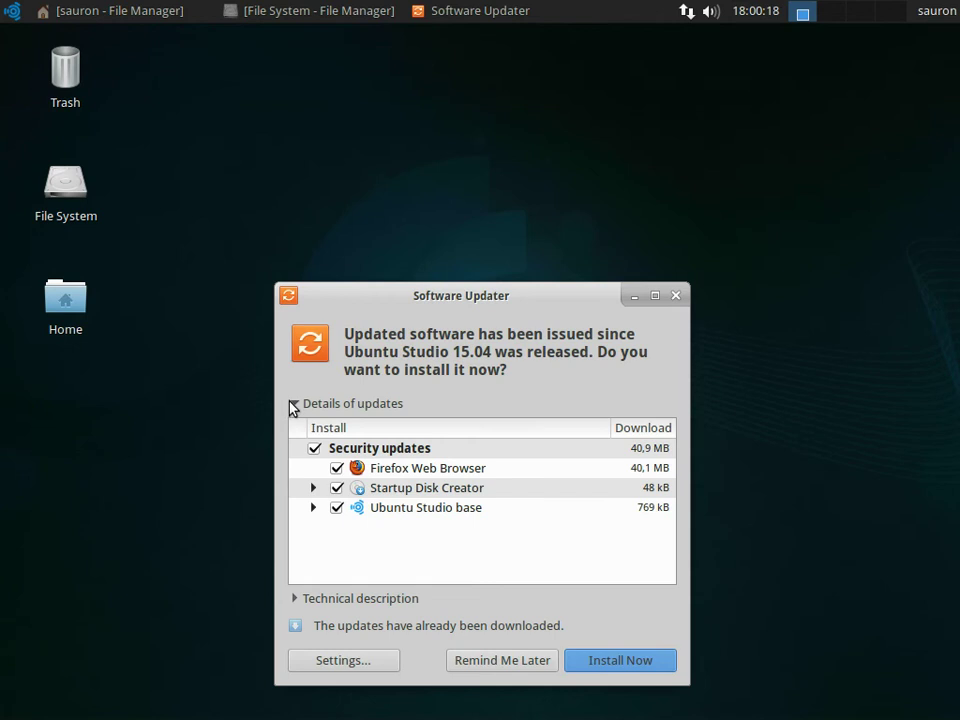
left_click(600, 660)
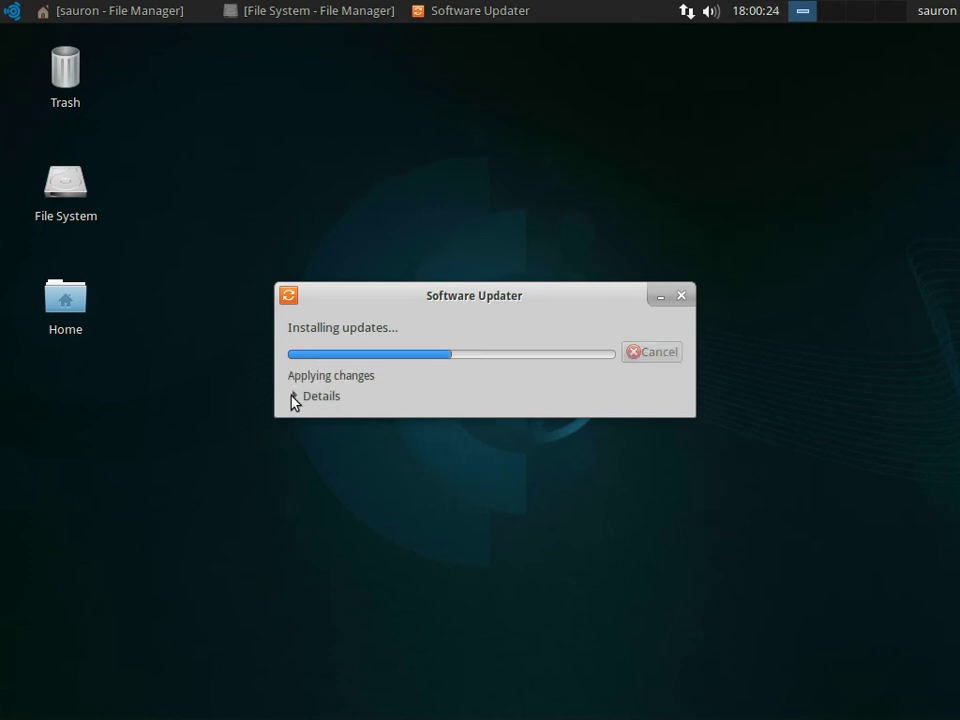
left_click(294, 397)
left_click_drag(365, 231, 418, 98)
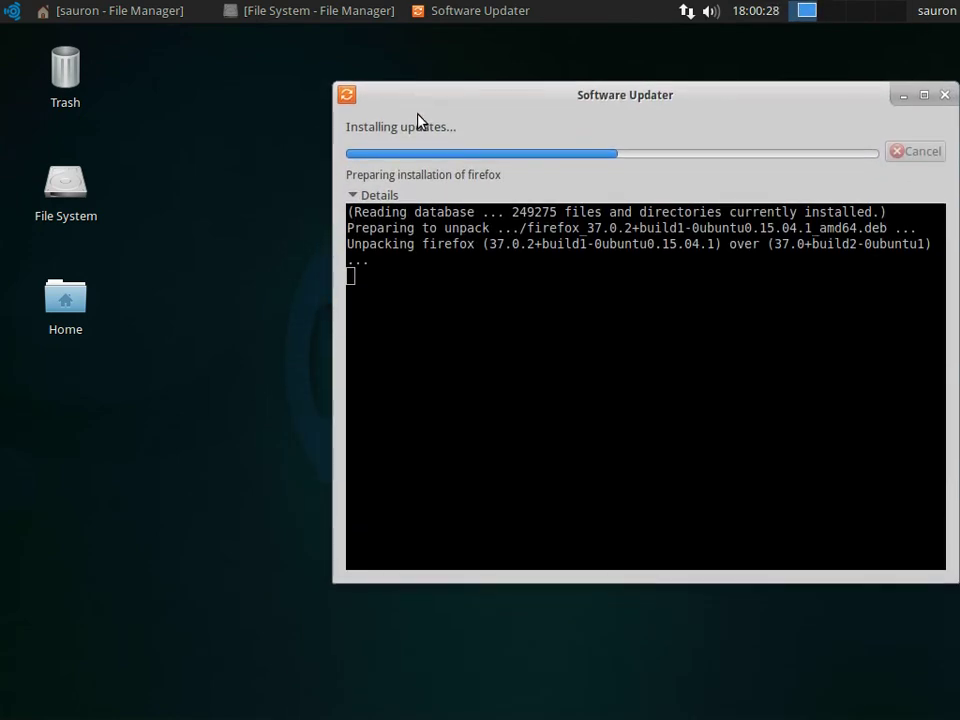
Look through the Audio Production applications, including the Midi Utilities and Sound Generators groups.
left_click(14, 12)
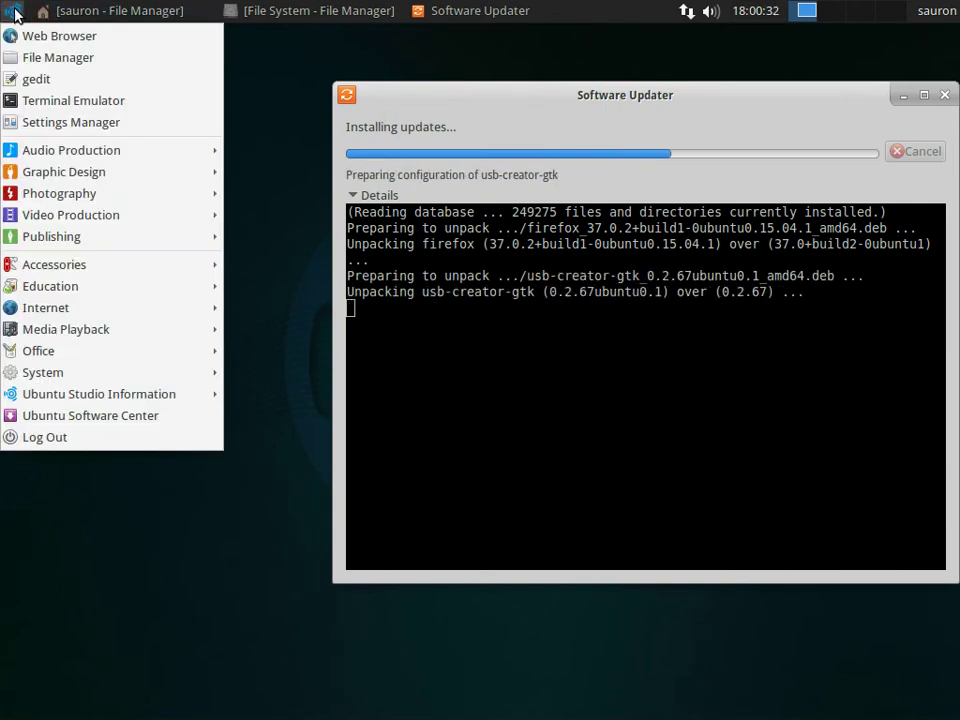
mouse_move(121, 149)
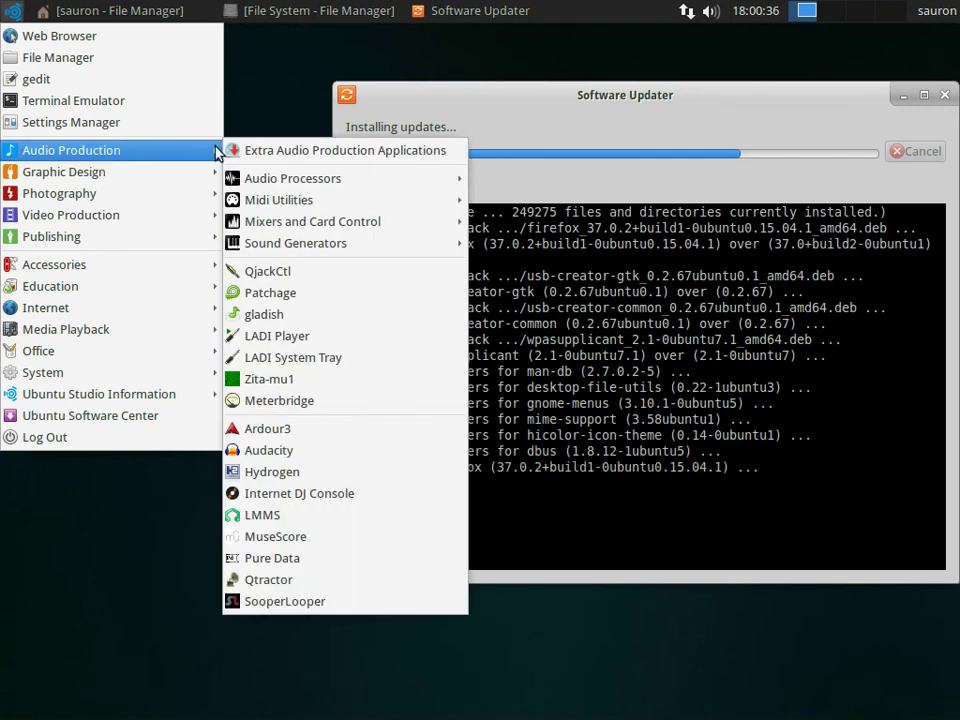
mouse_move(296, 182)
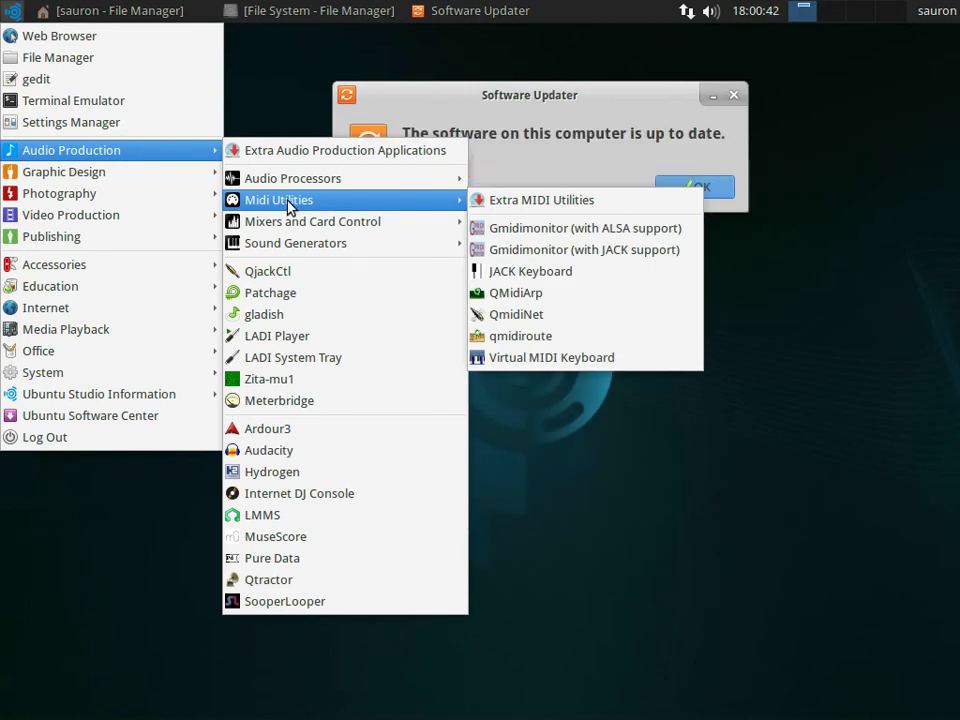
mouse_move(289, 227)
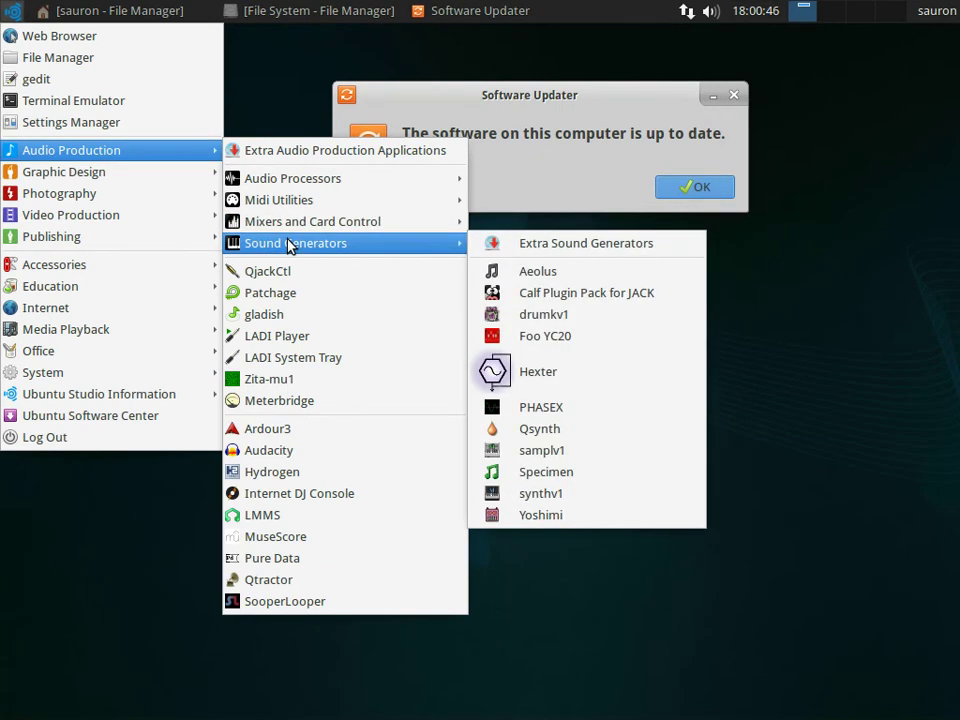
Open the Extra Photography Applications installer, confirm it without selecting any package, and close Software Updater.
mouse_move(134, 182)
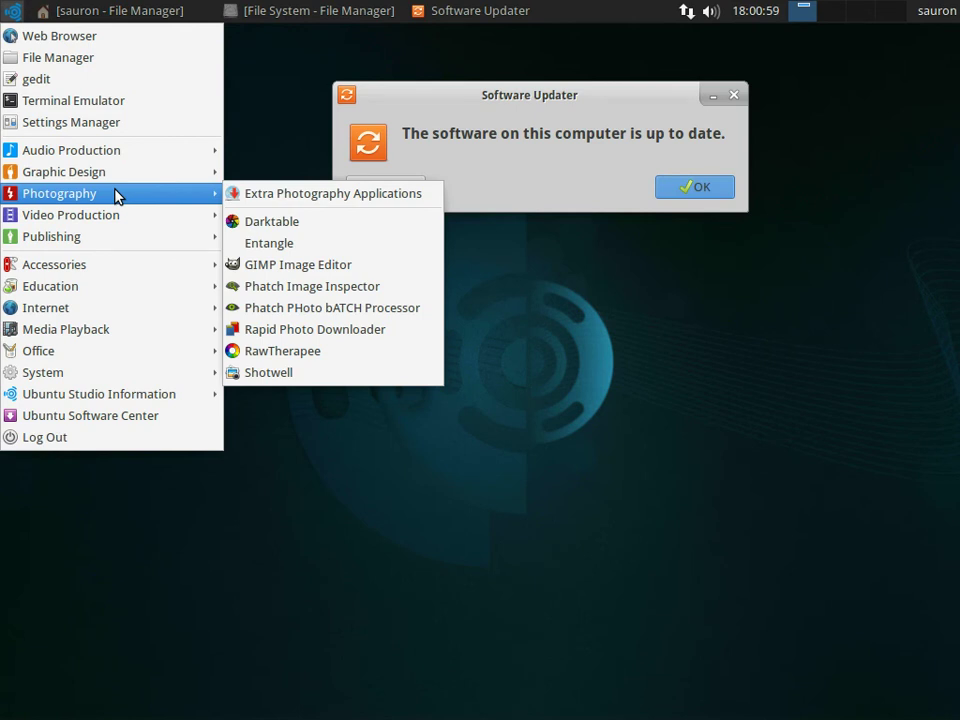
left_click(286, 194)
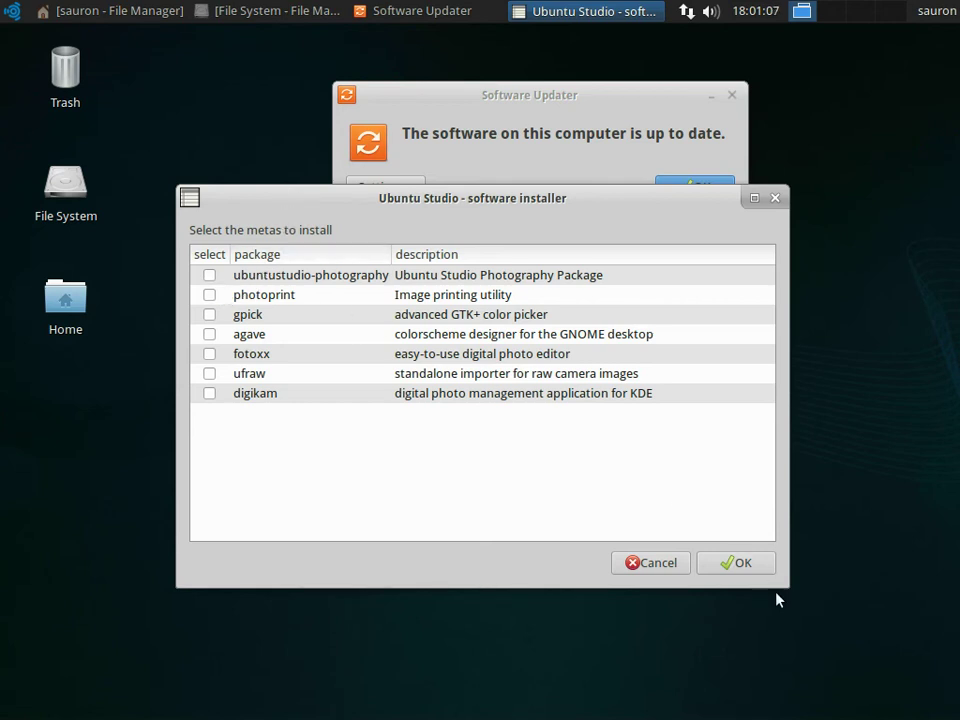
left_click(741, 566)
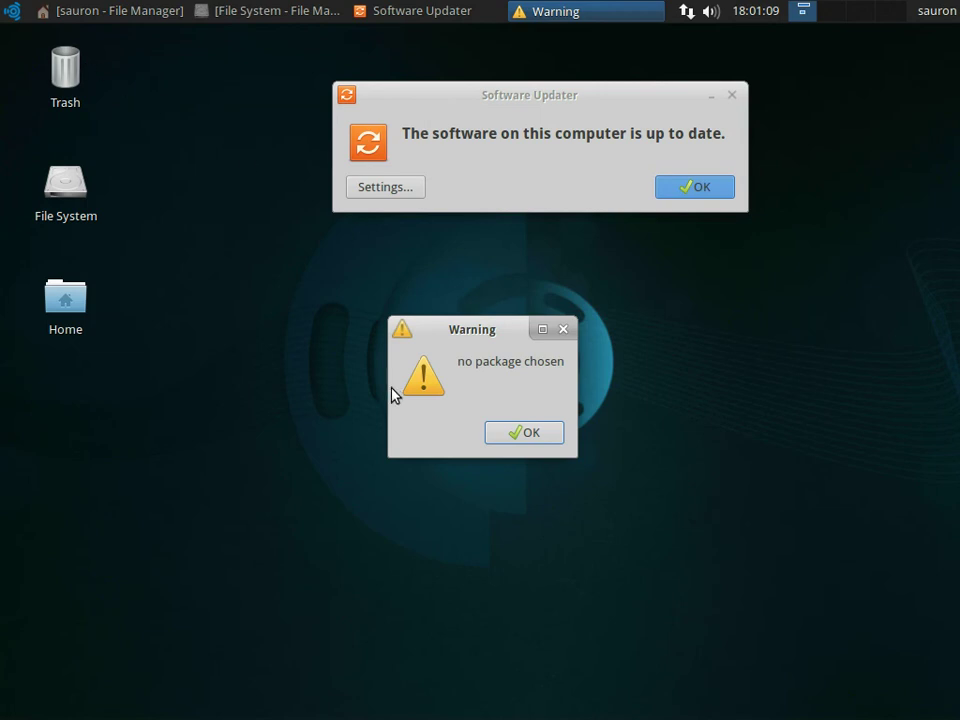
left_click(494, 439)
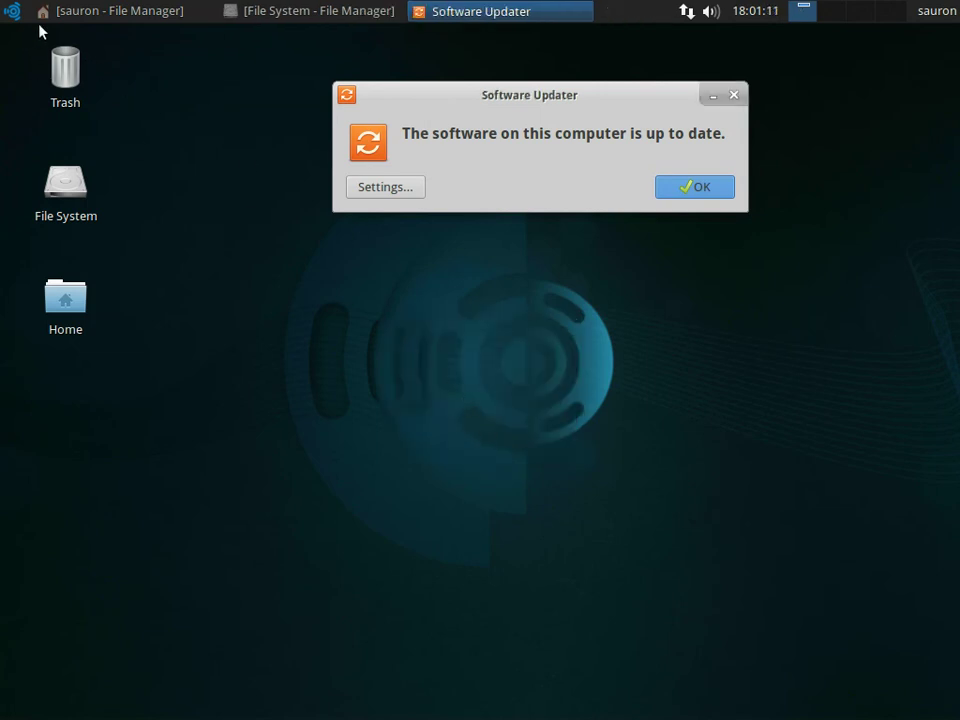
left_click(688, 194)
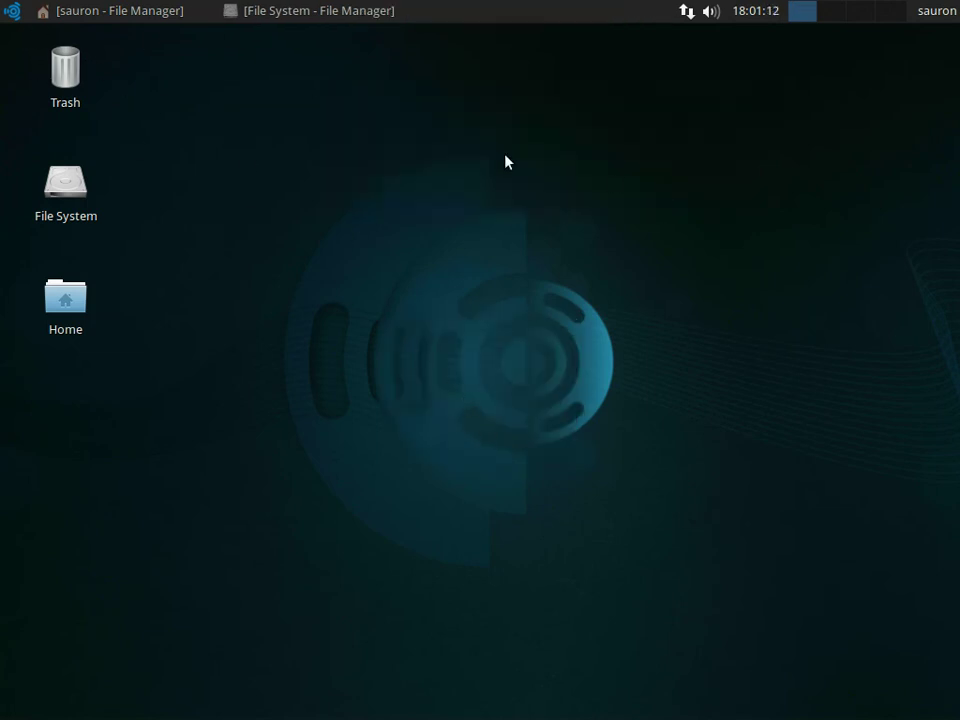
Look through the installed applications in the Video Production, Publishing, Internet and Media Playback categories.
left_click(11, 11)
mouse_move(75, 195)
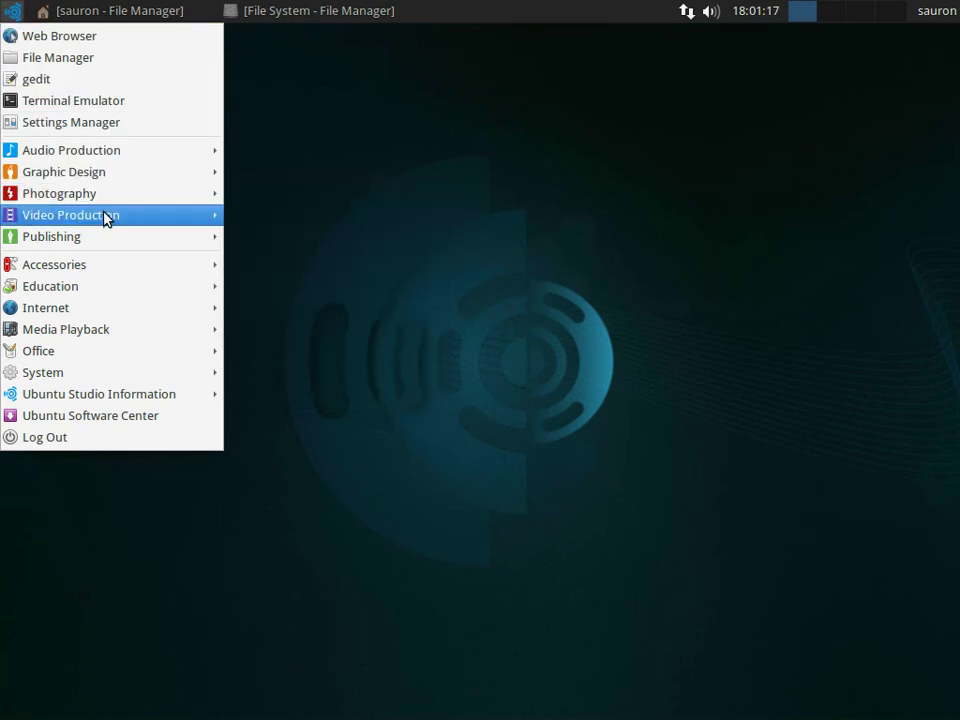
mouse_move(105, 218)
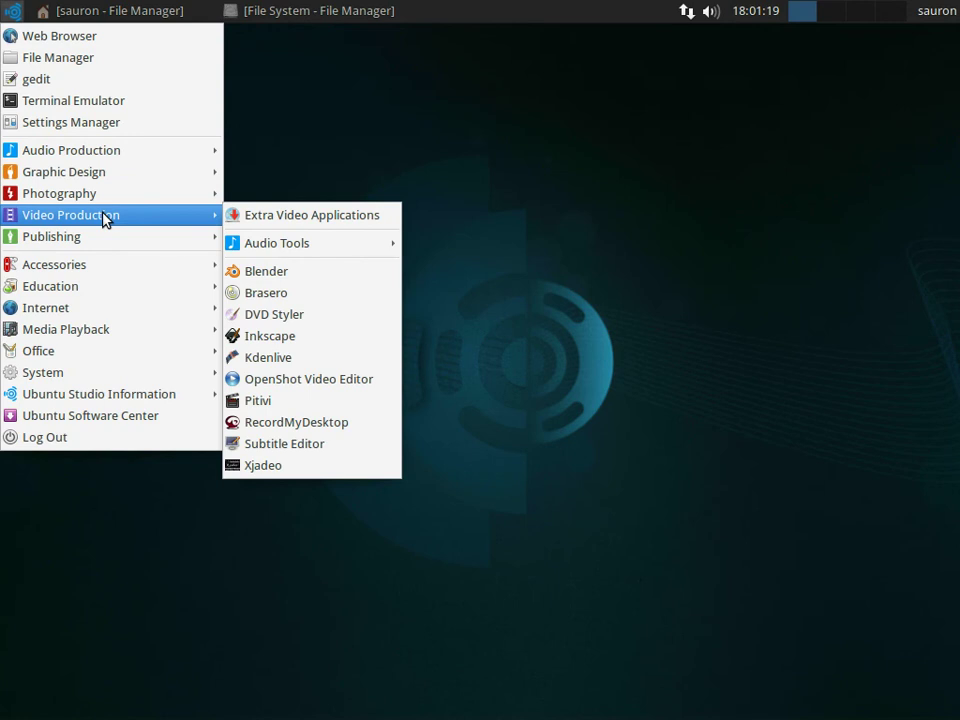
mouse_move(325, 246)
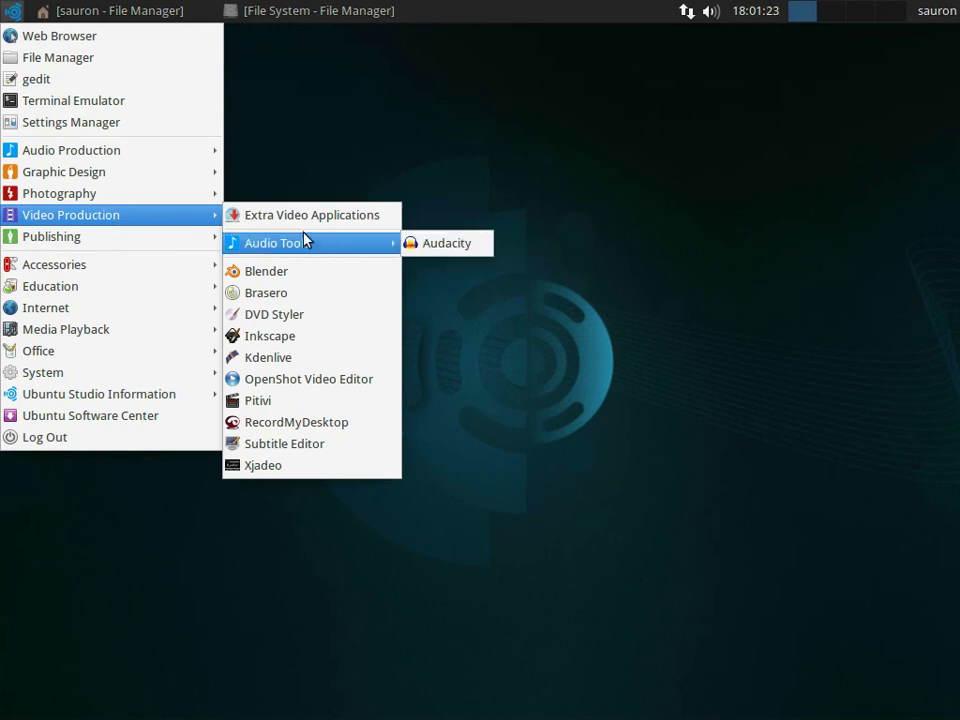
mouse_move(184, 243)
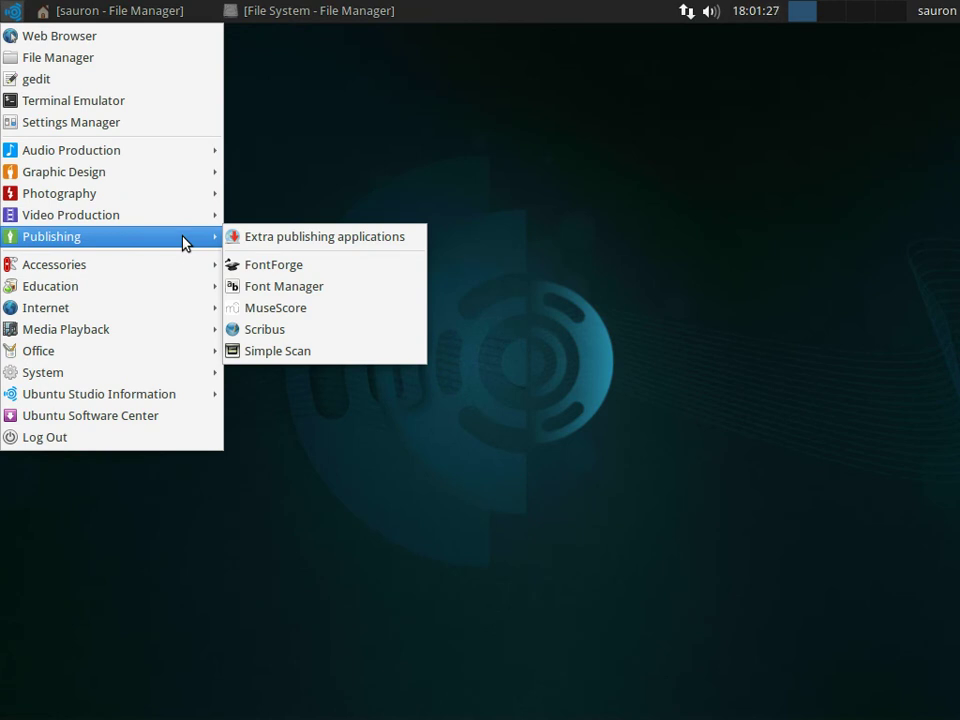
mouse_move(168, 271)
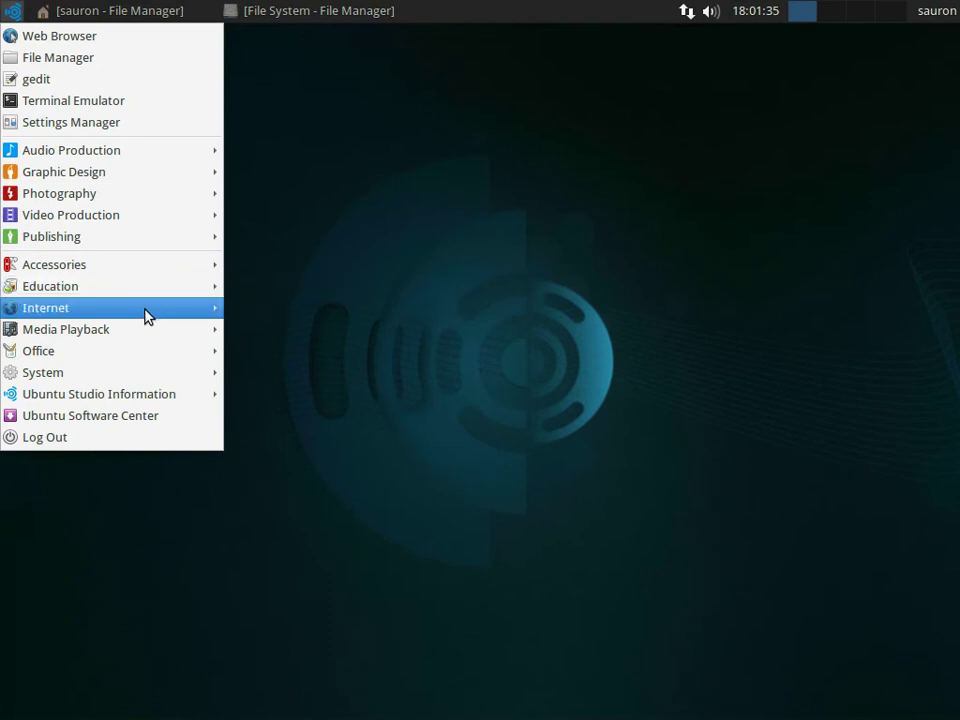
mouse_move(145, 315)
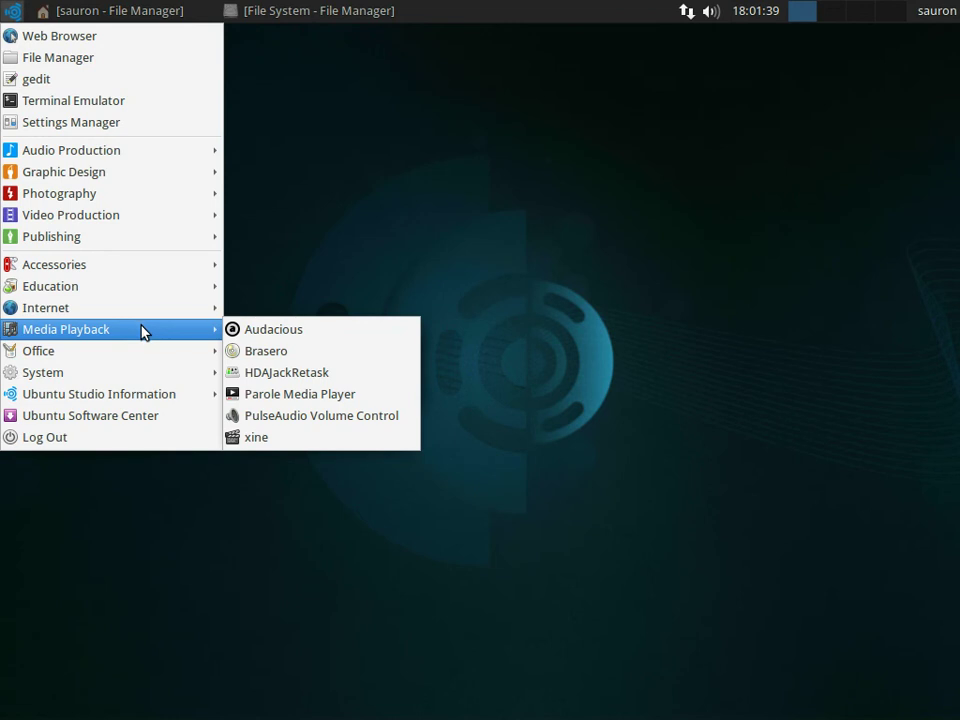
Try to open Ubuntu Studio Controls from the System applications.
mouse_move(136, 355)
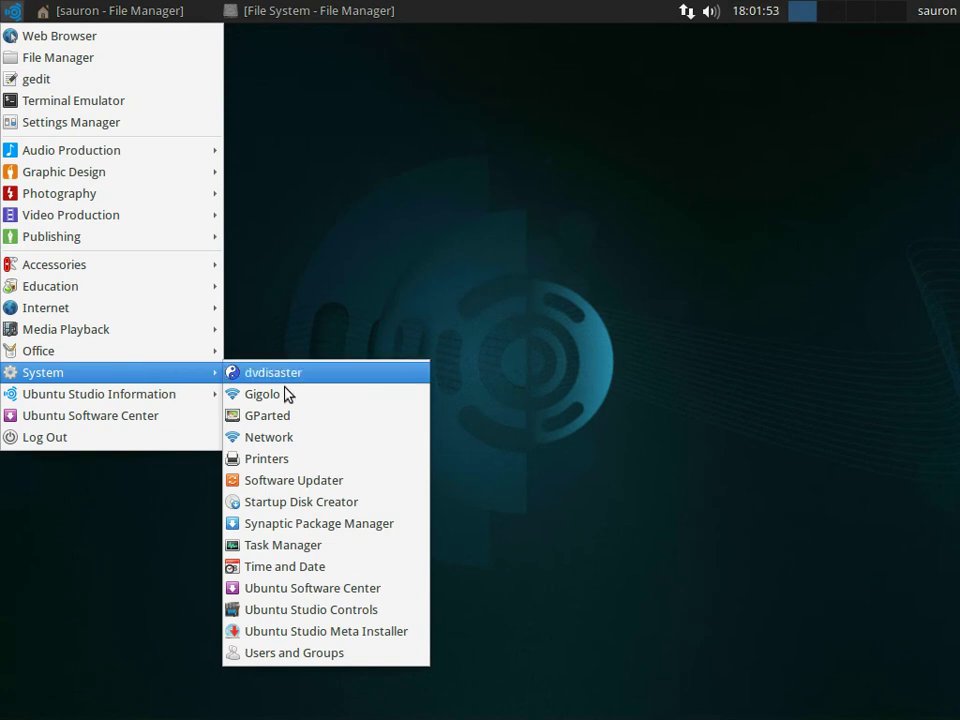
left_click(314, 612)
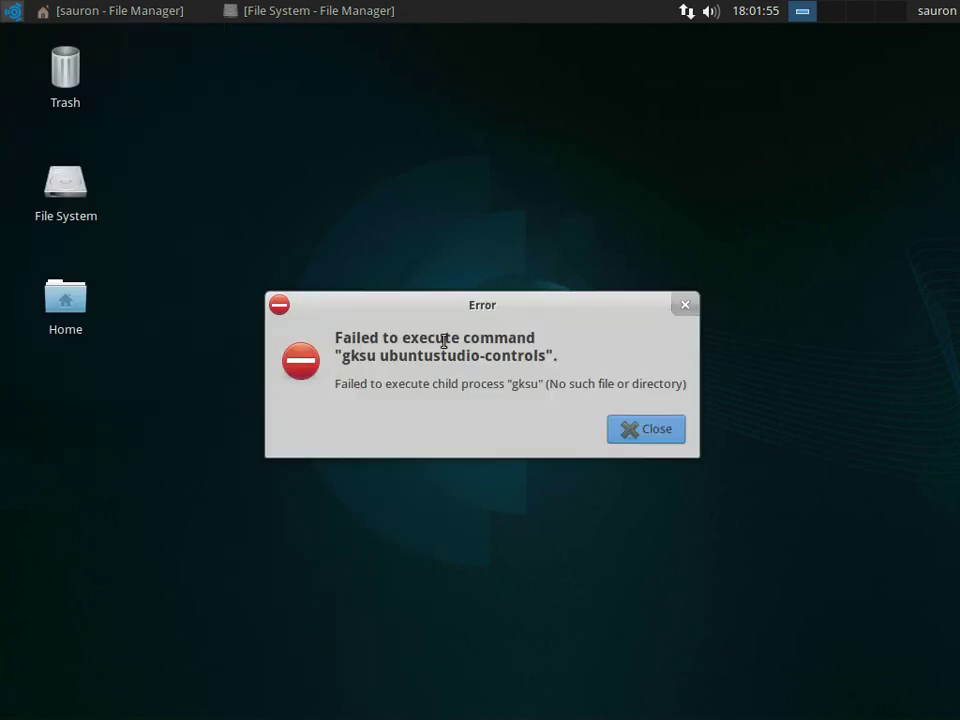
left_click(664, 437)
Look over the help and community entries under Ubuntu Studio Information.
left_click(10, 11)
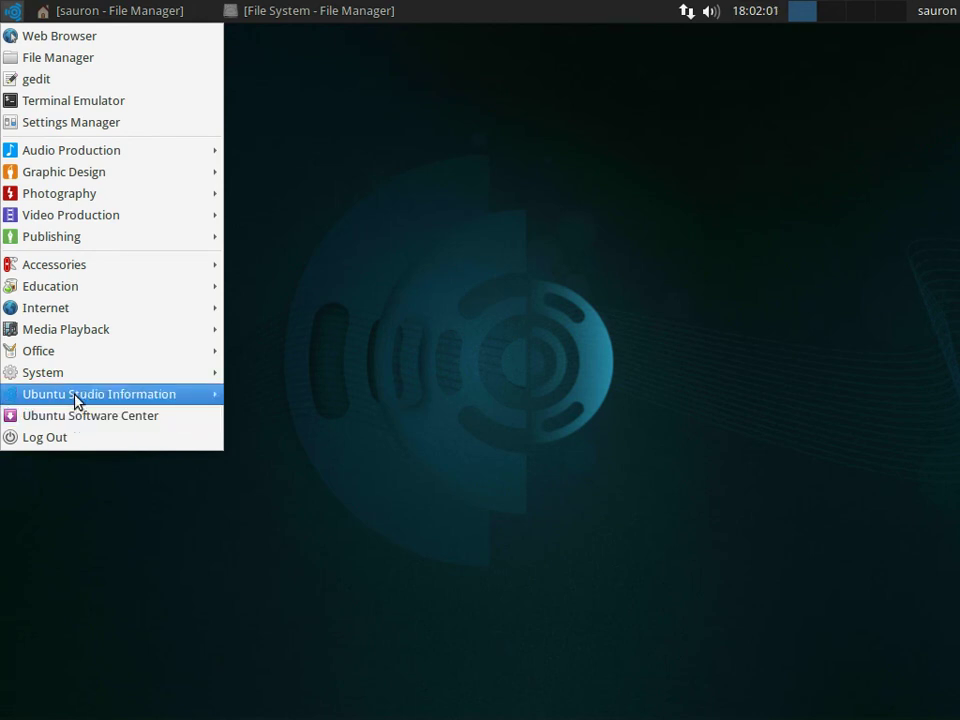
mouse_move(75, 397)
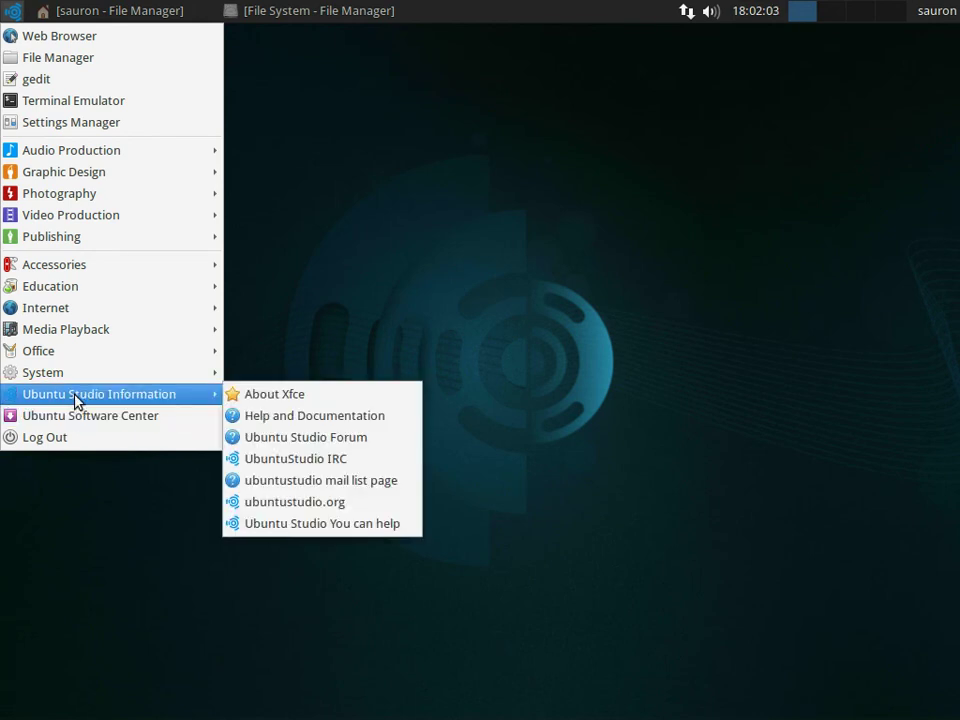
mouse_move(78, 370)
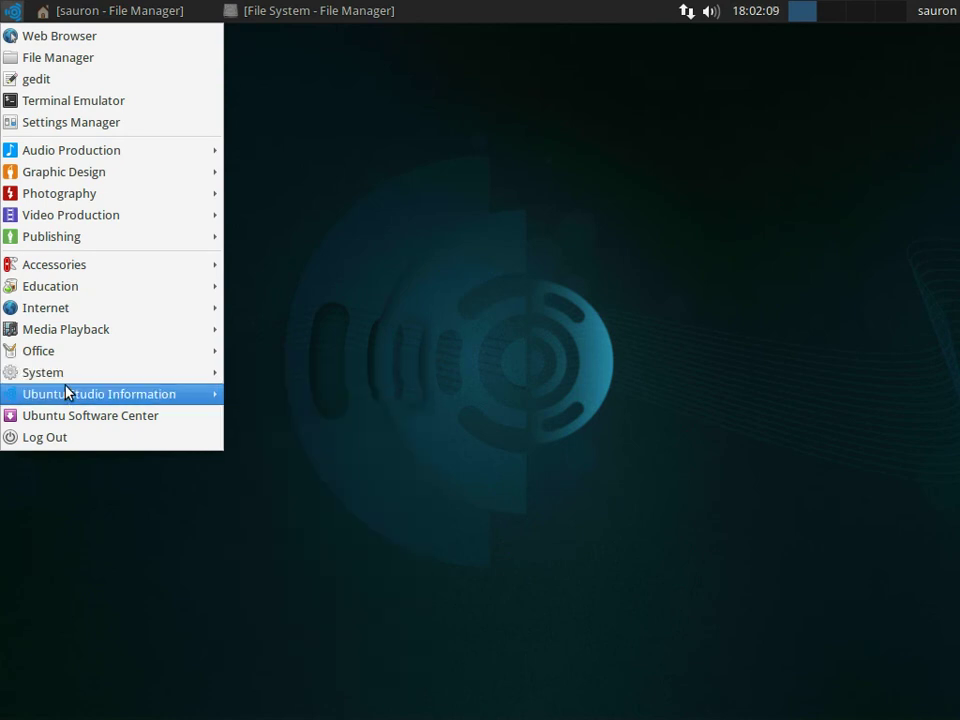
Log out of the desktop session and log back in with the account password.
left_click(45, 437)
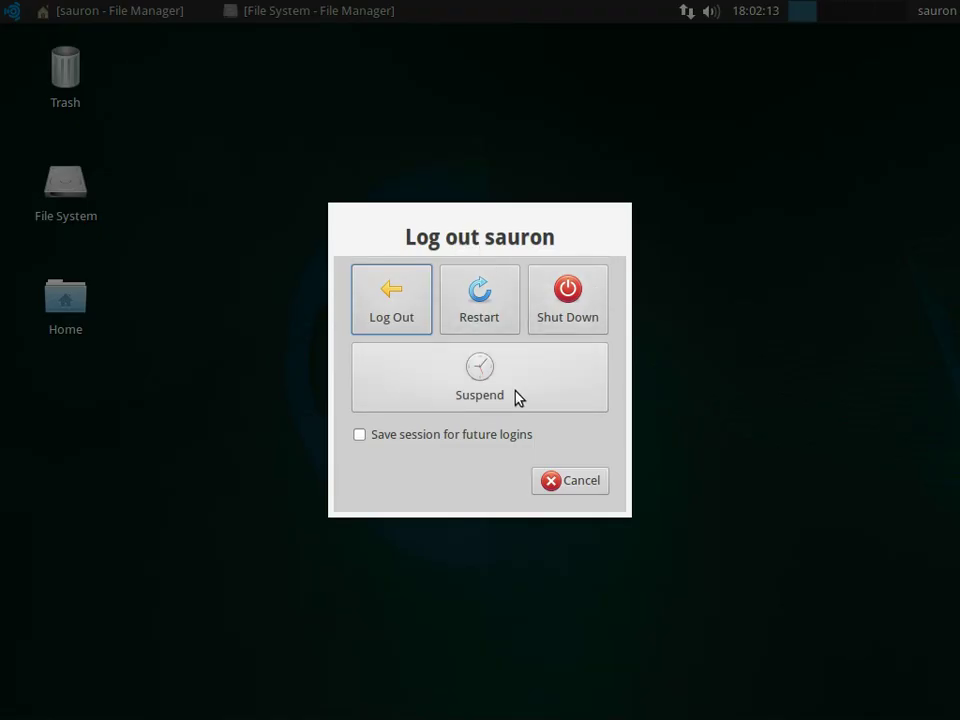
left_click(403, 298)
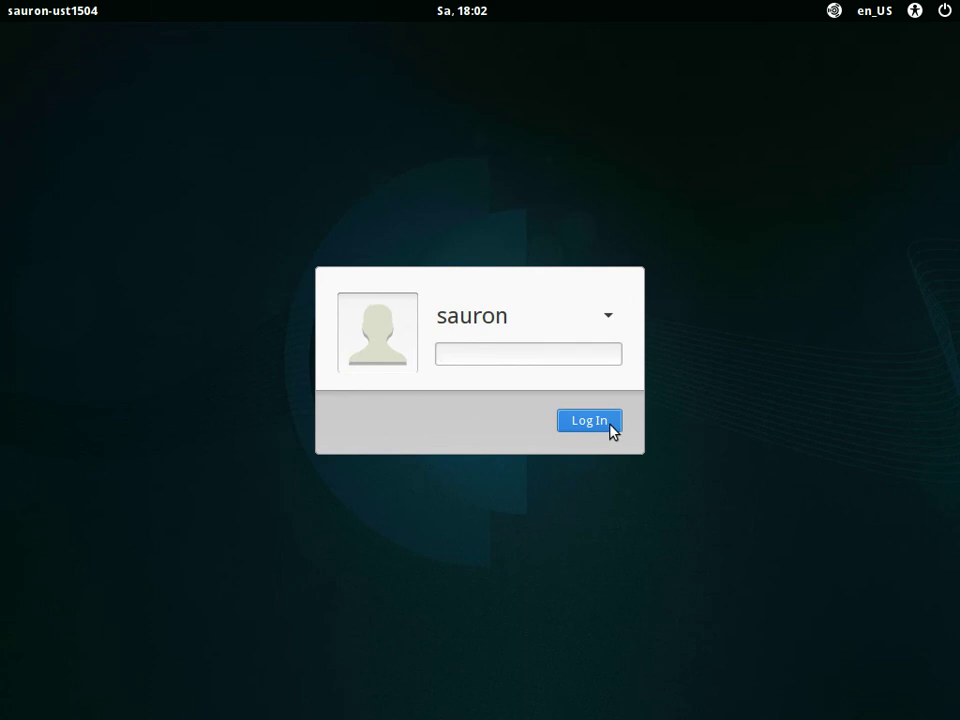
type("*******")
left_click(590, 420)
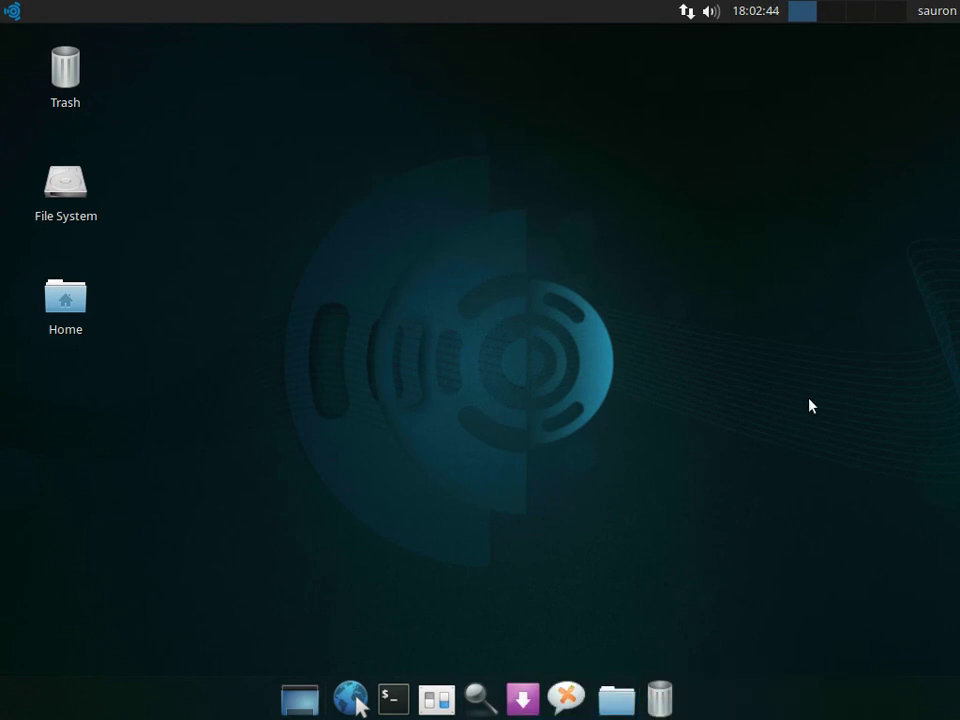
Look over the desktop's context options and the user session options, dismissing both without choosing anything.
right_click(859, 233)
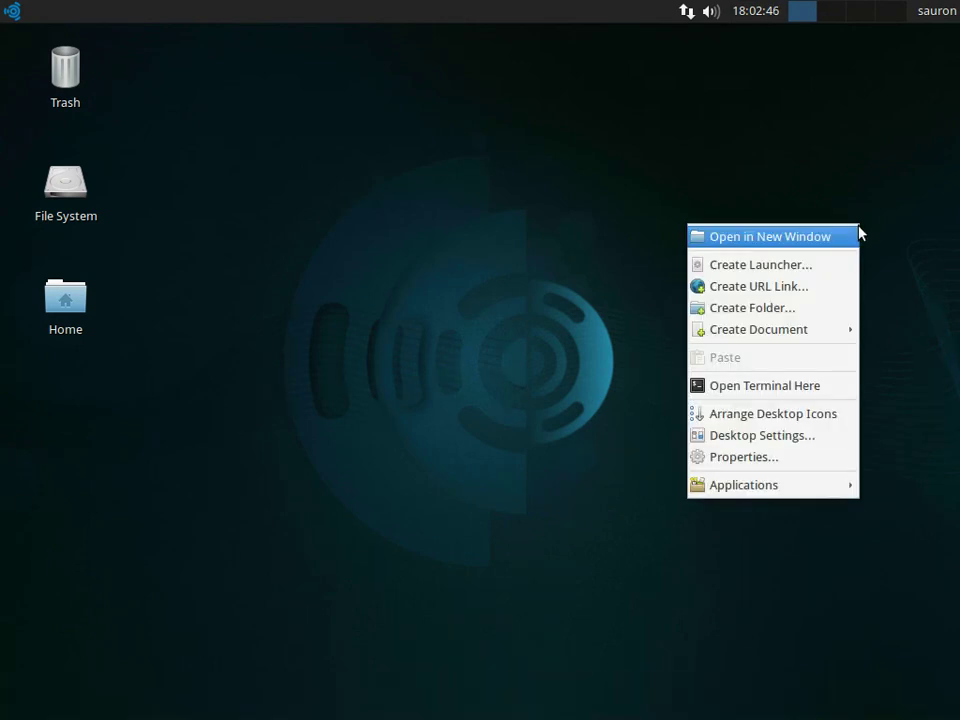
left_click(519, 231)
left_click(945, 20)
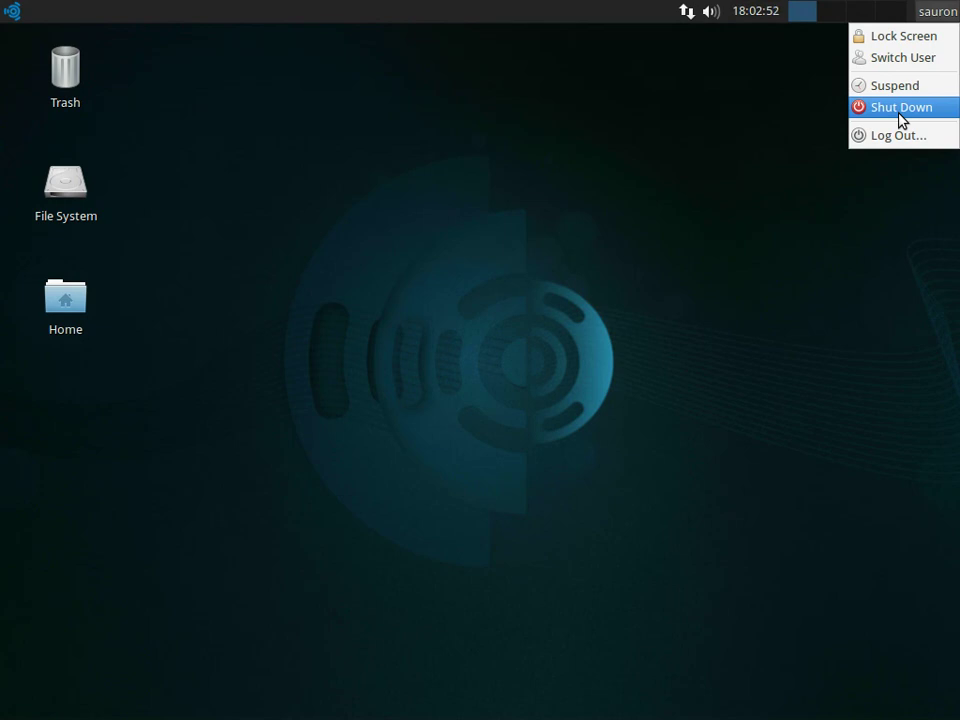
left_click(155, 103)
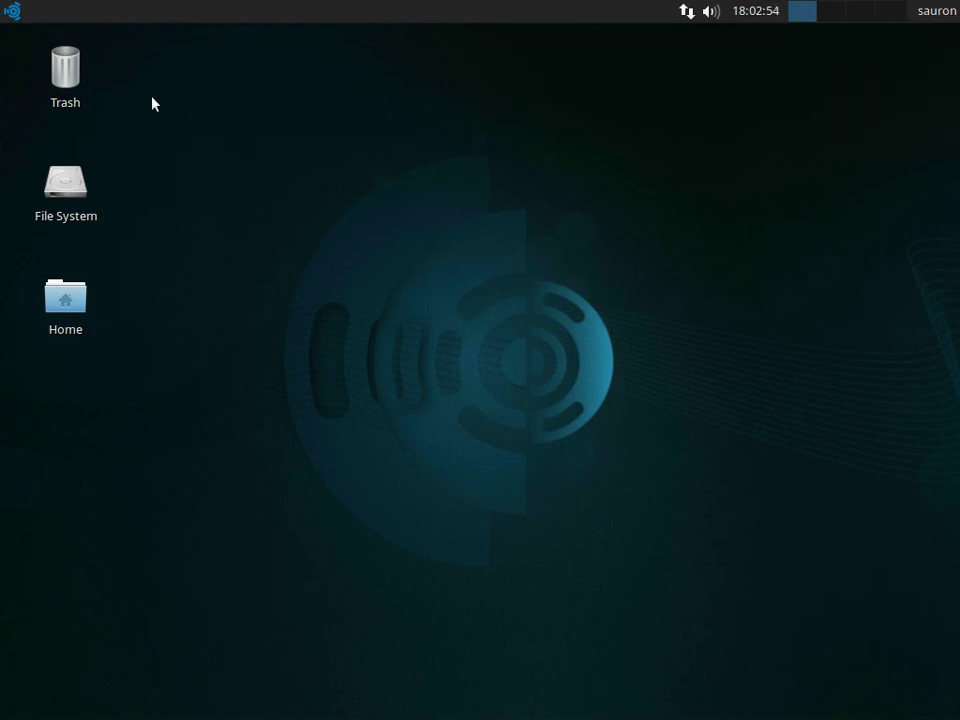
Open the Extra Video Applications installer through the desktop's own applications list.
right_click(165, 84)
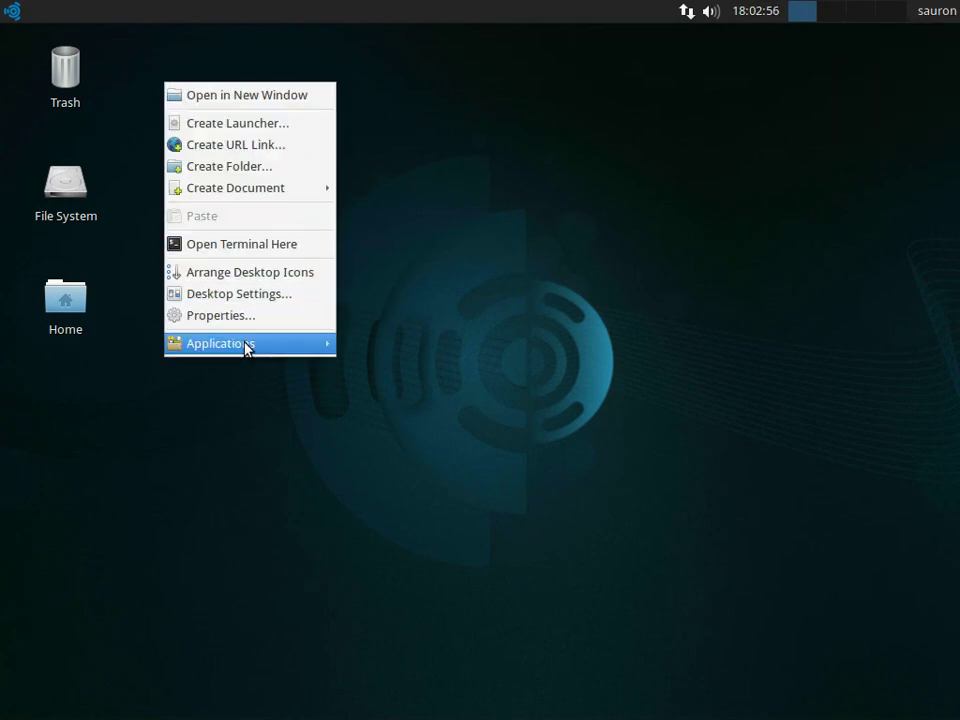
mouse_move(249, 347)
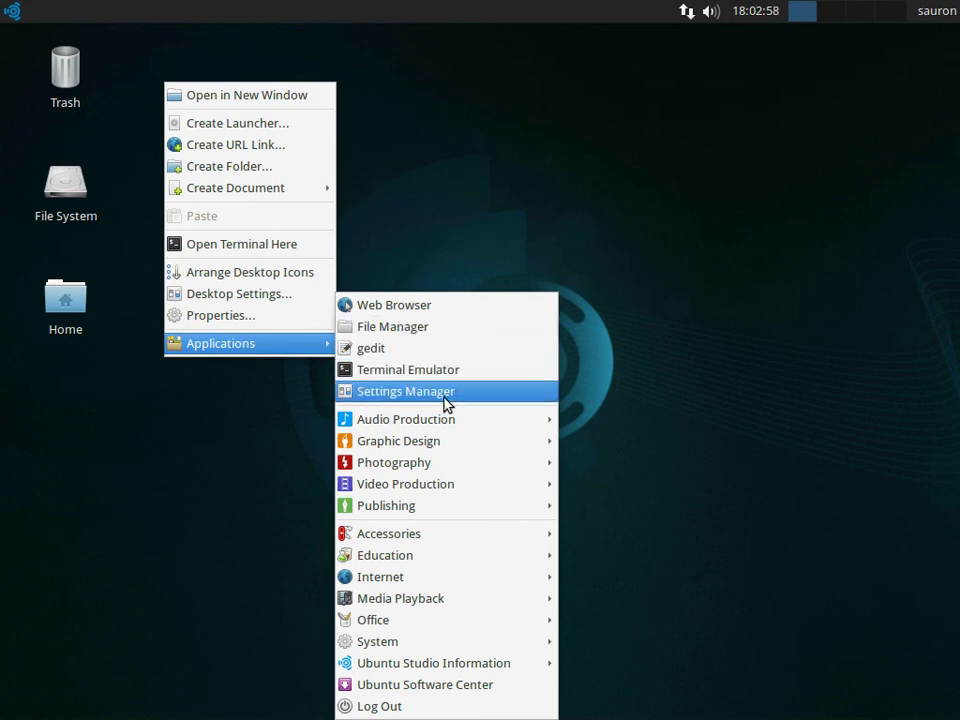
mouse_move(446, 421)
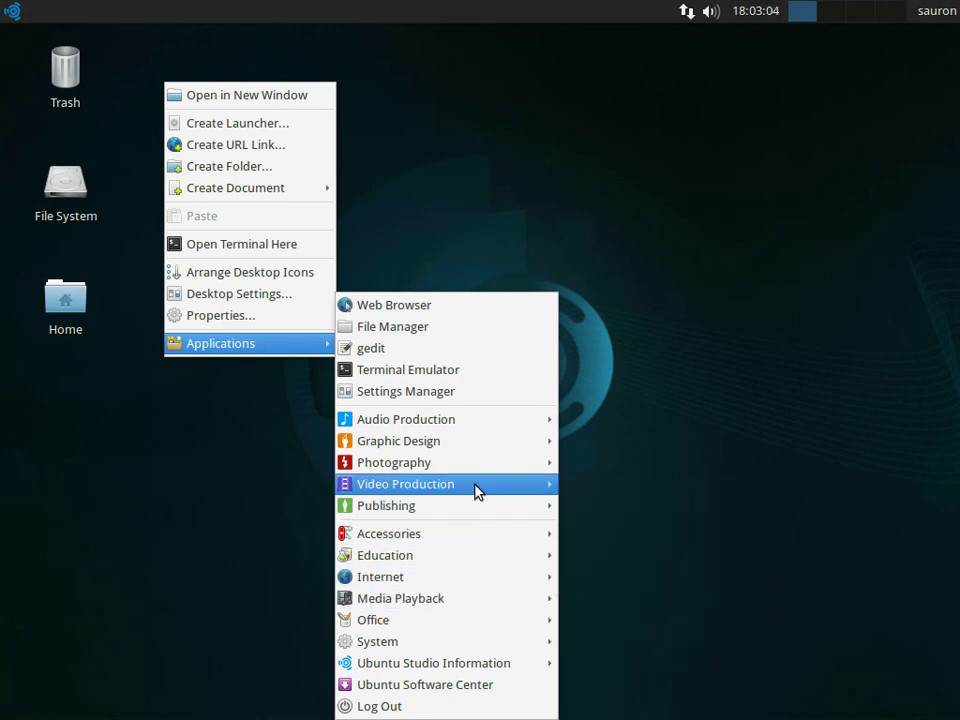
mouse_move(476, 488)
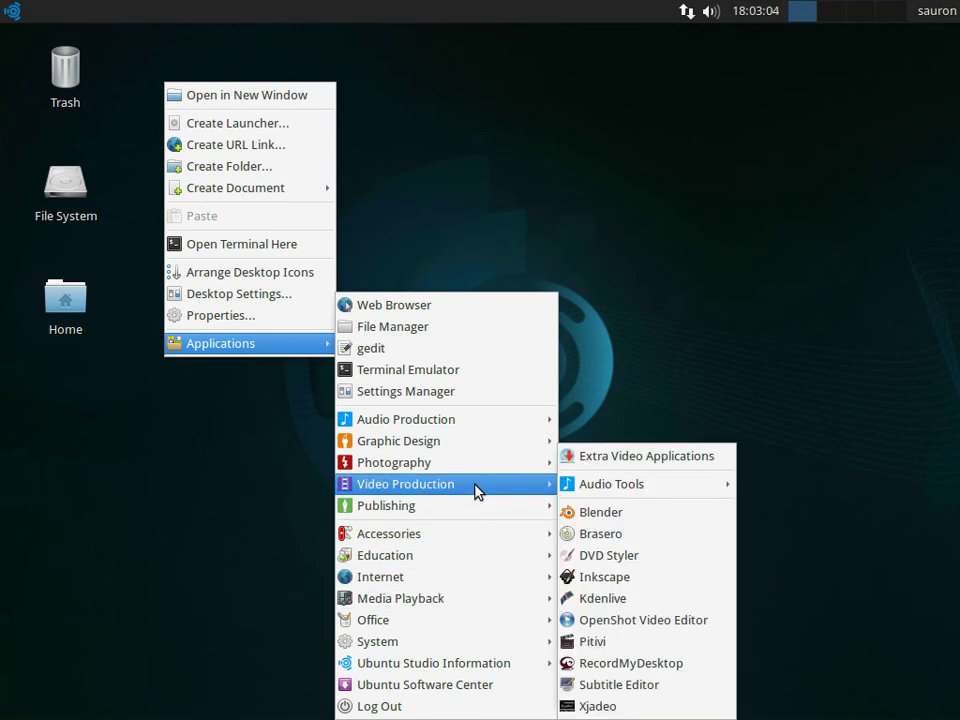
left_click(630, 461)
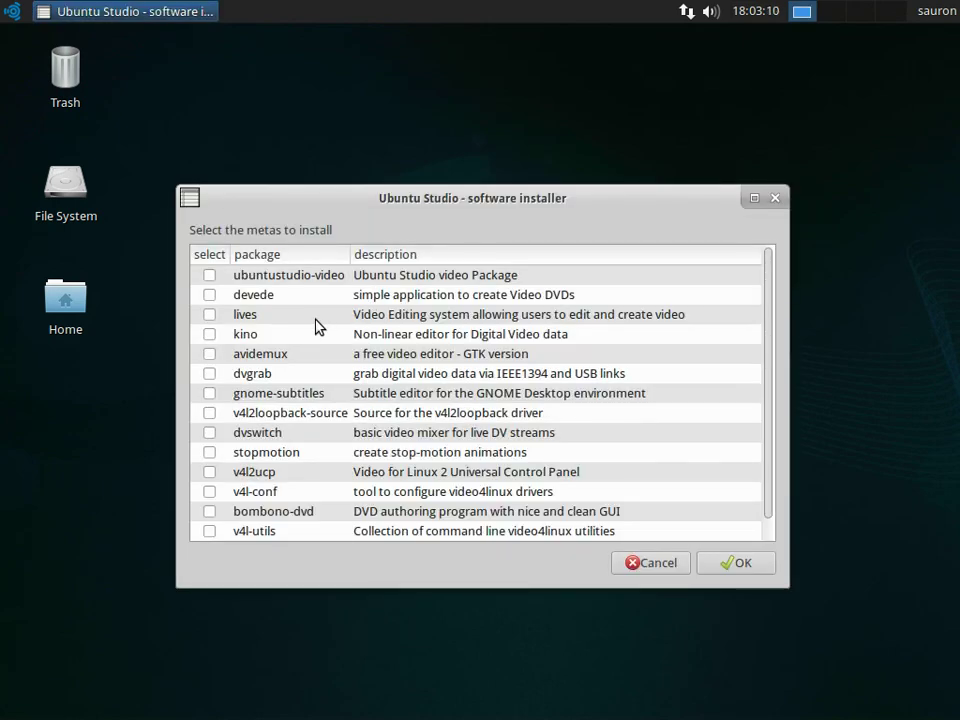
Install the ubuntustudio-video and gnome-subtitles packages, authorizing with the account password, and close the installer once it finishes.
left_click(210, 276)
scroll(317, 334, "down", 1)
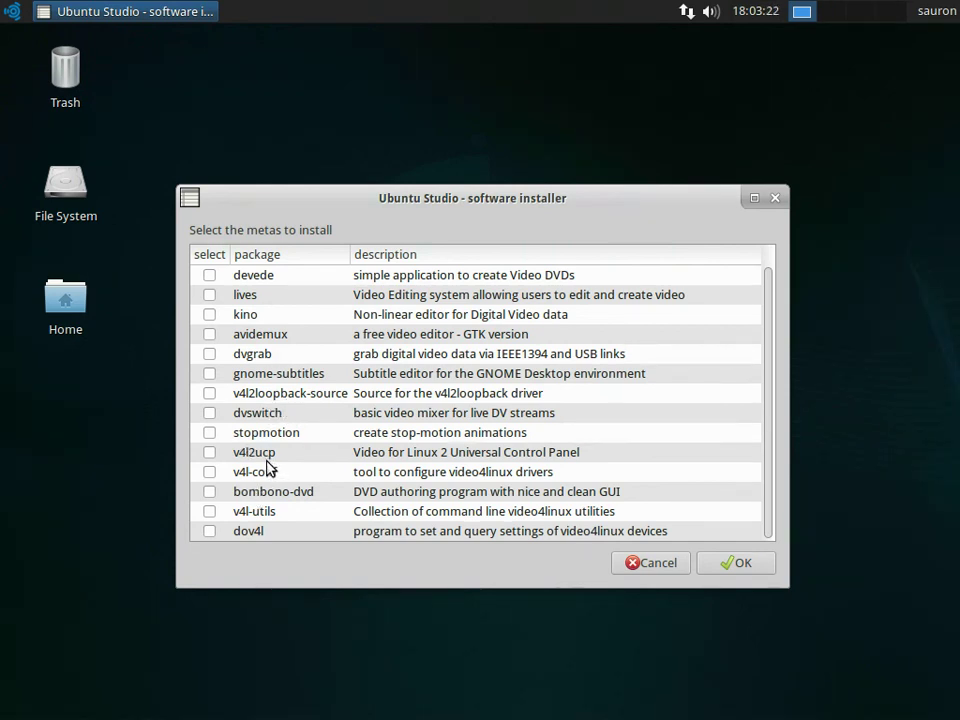
left_click(209, 376)
left_click(730, 565)
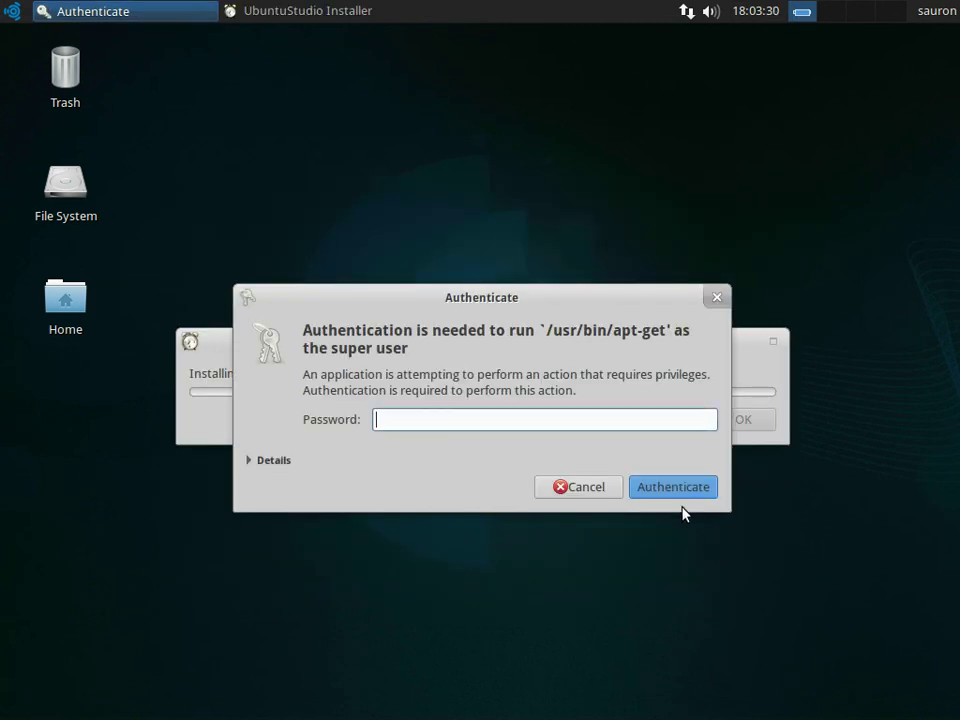
type("•••••••")
left_click(641, 487)
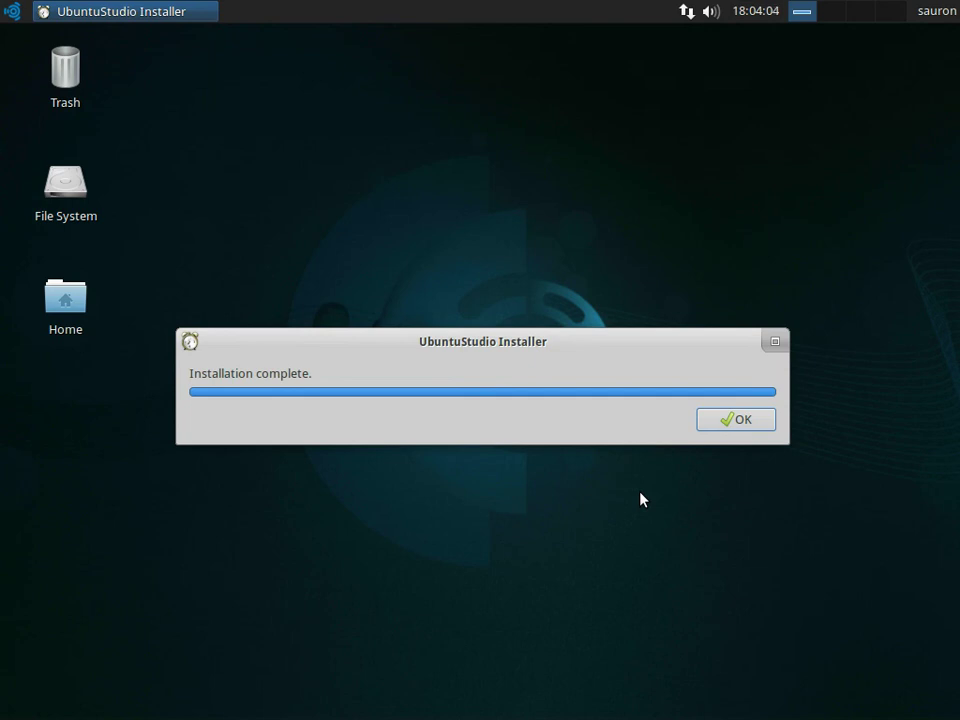
left_click(736, 421)
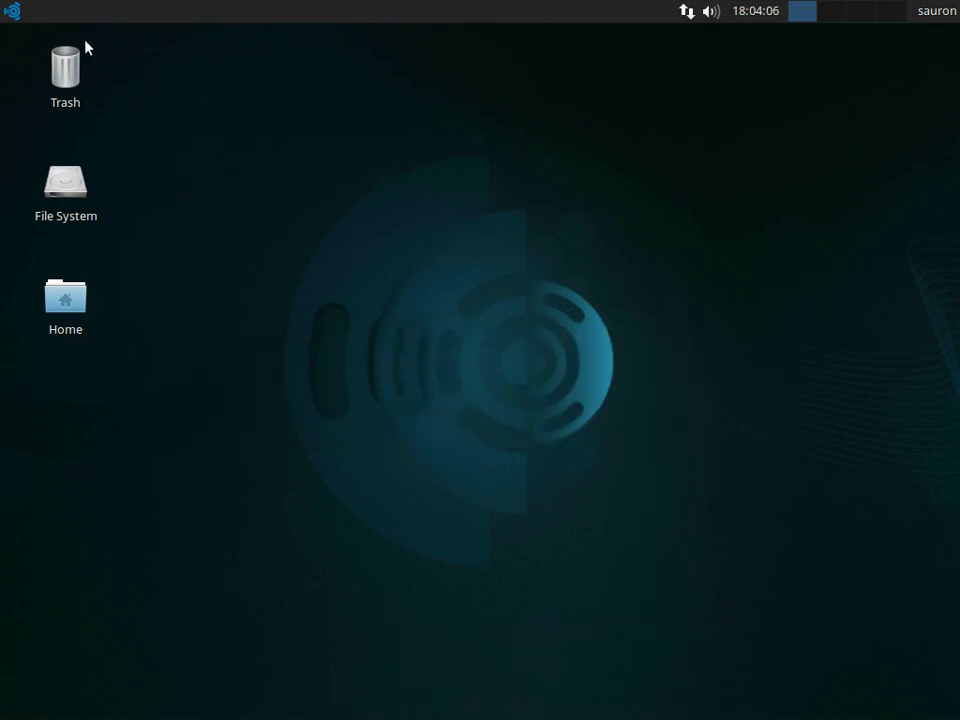
Look over the desktop's application categories, including the Photography list, dismiss them without launching anything, and open the user session options.
left_click(13, 11)
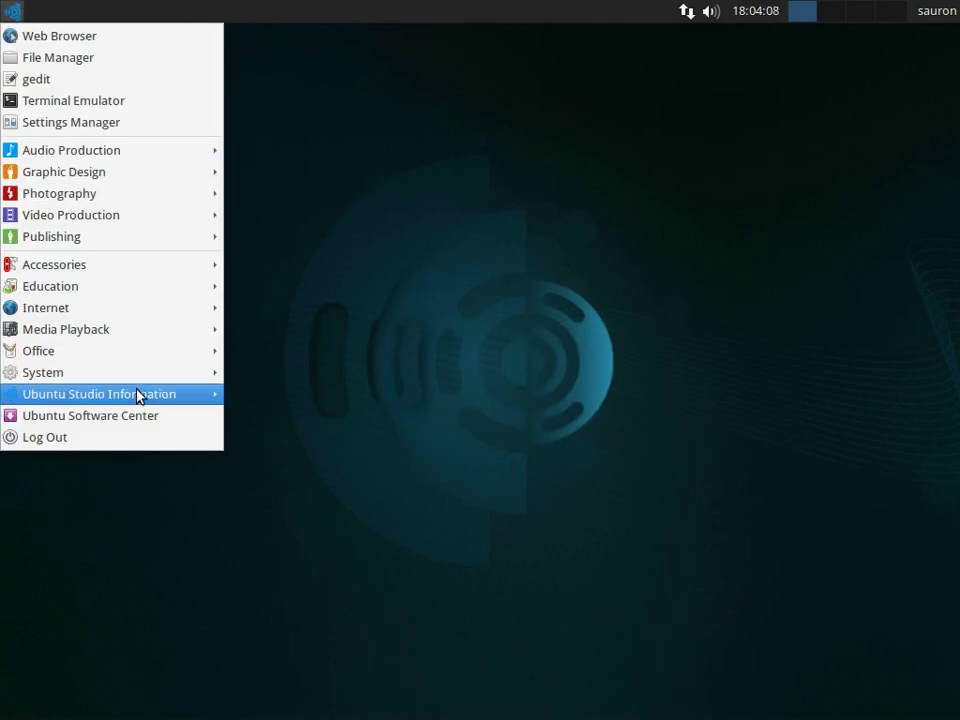
mouse_move(131, 359)
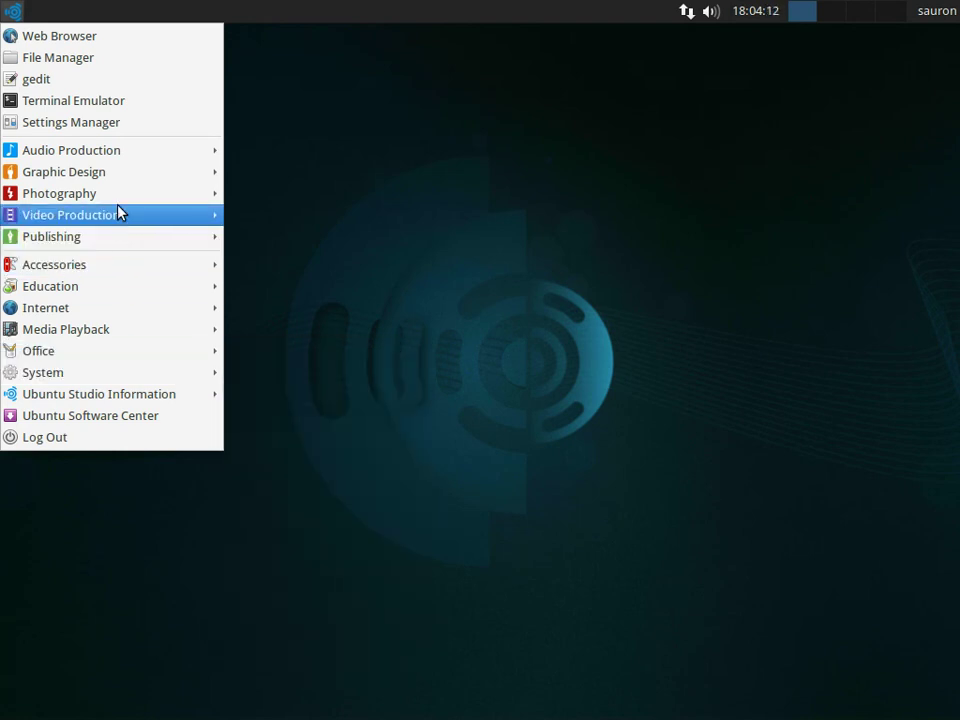
mouse_move(118, 213)
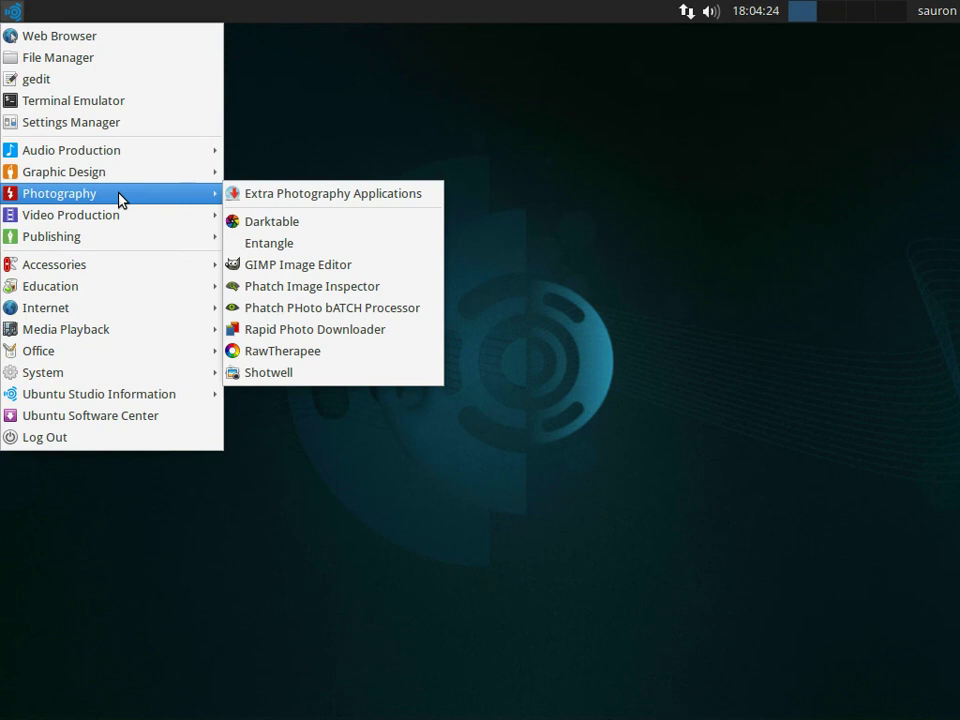
left_click(601, 226)
left_click(934, 14)
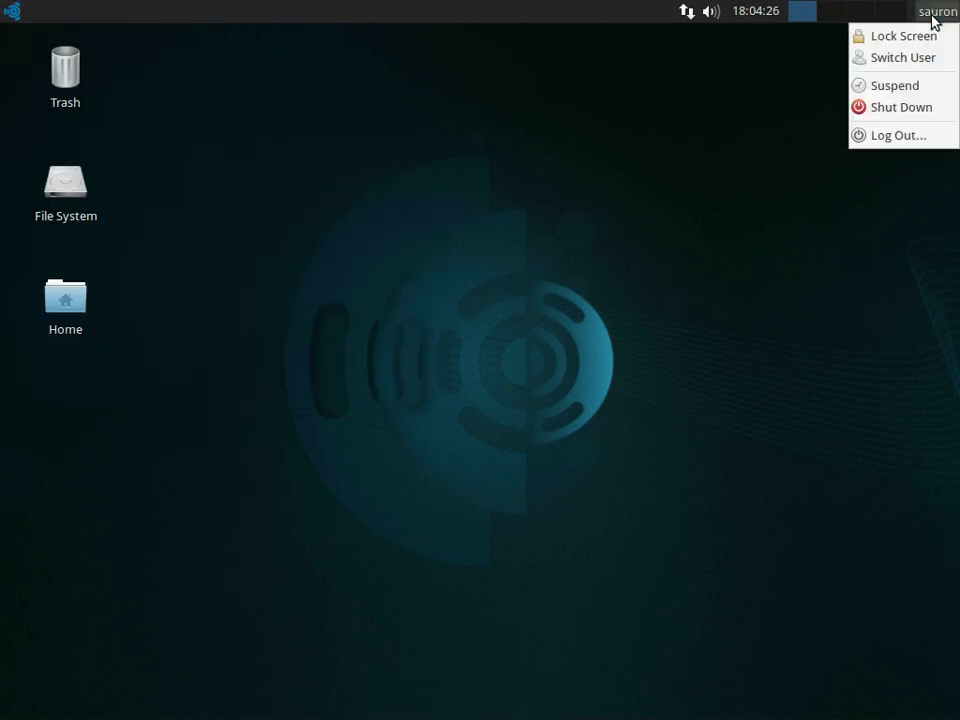